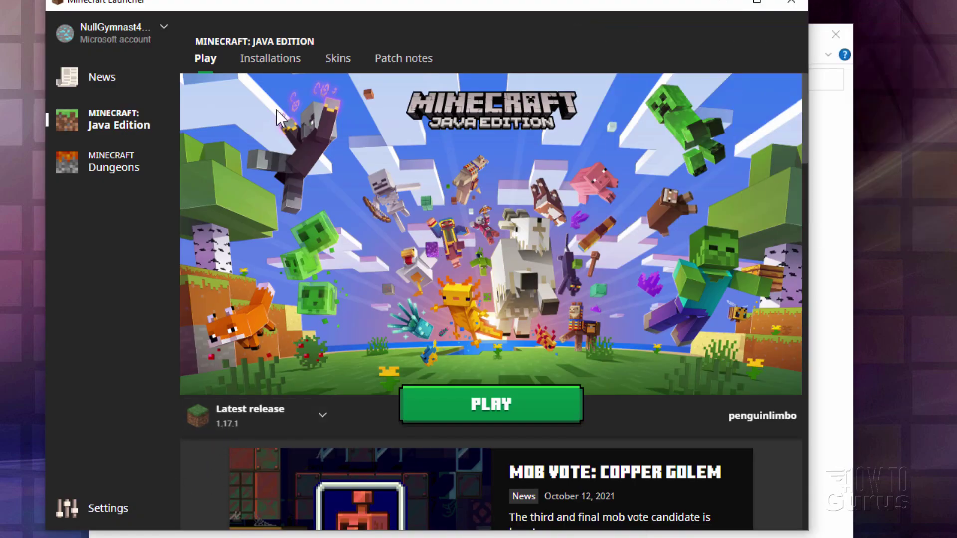
- Open the Latest release installation's .minecraft folder and set its window beside Packs
click(269, 60)
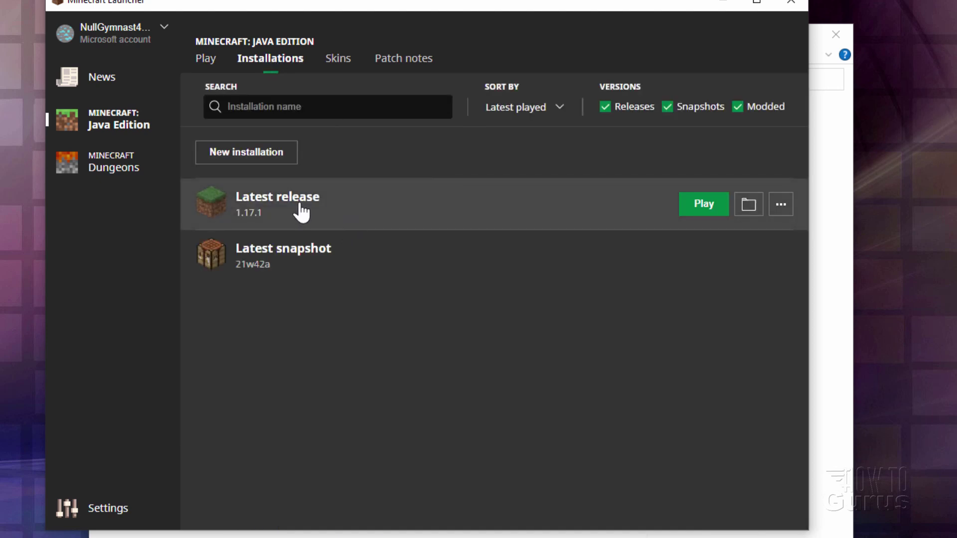
click(752, 212)
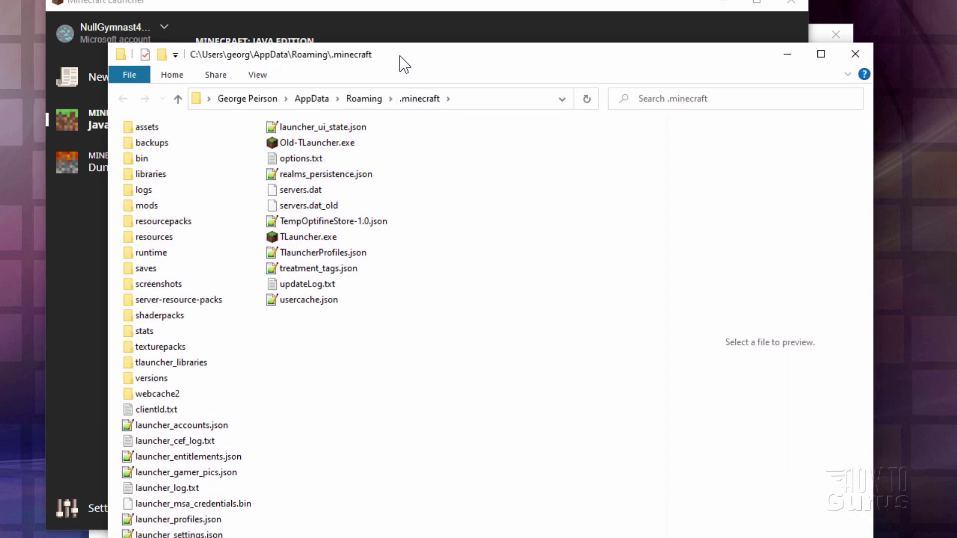
drag(404, 64, 518, 83)
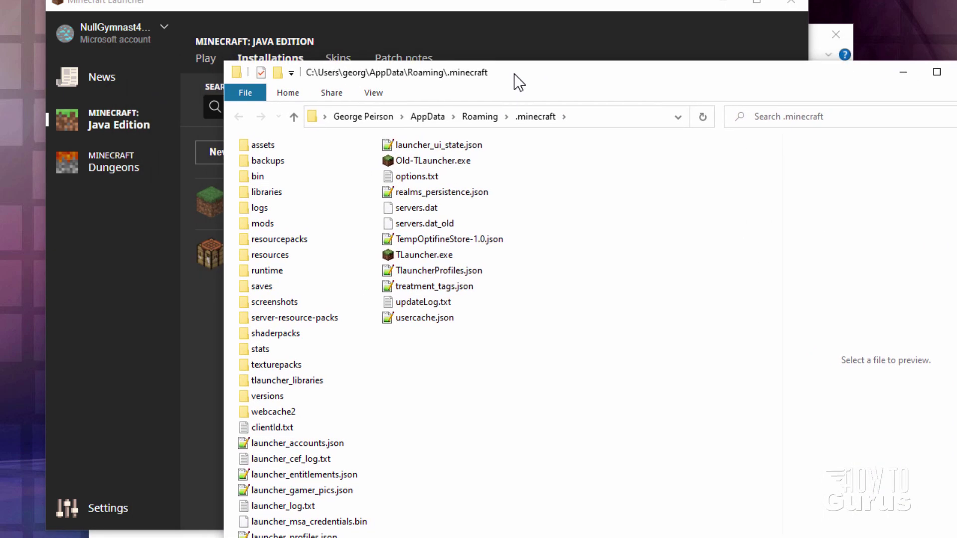
click(730, 4)
- Open .minecraft\versions\1.17.1 and confirm file name extensions are shown
drag(596, 84, 650, 89)
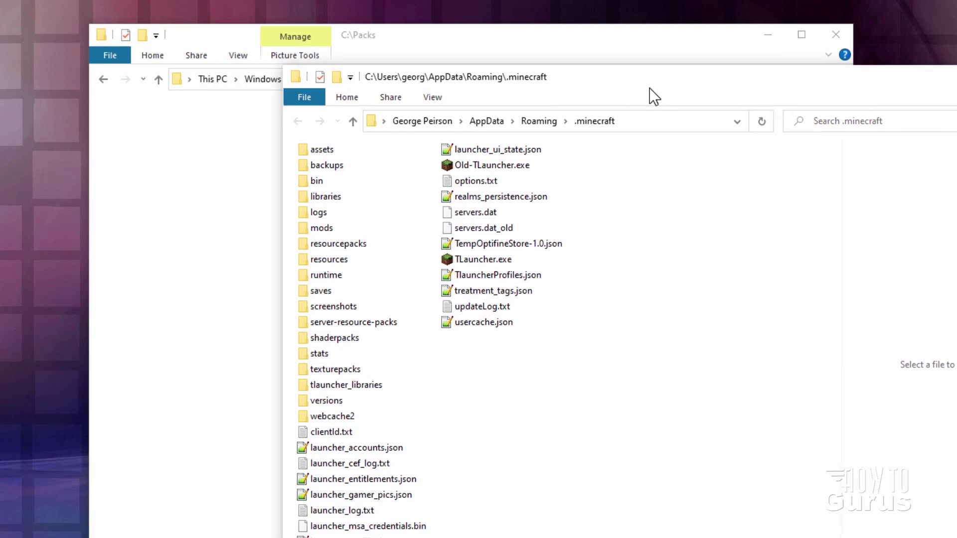
double_click(314, 402)
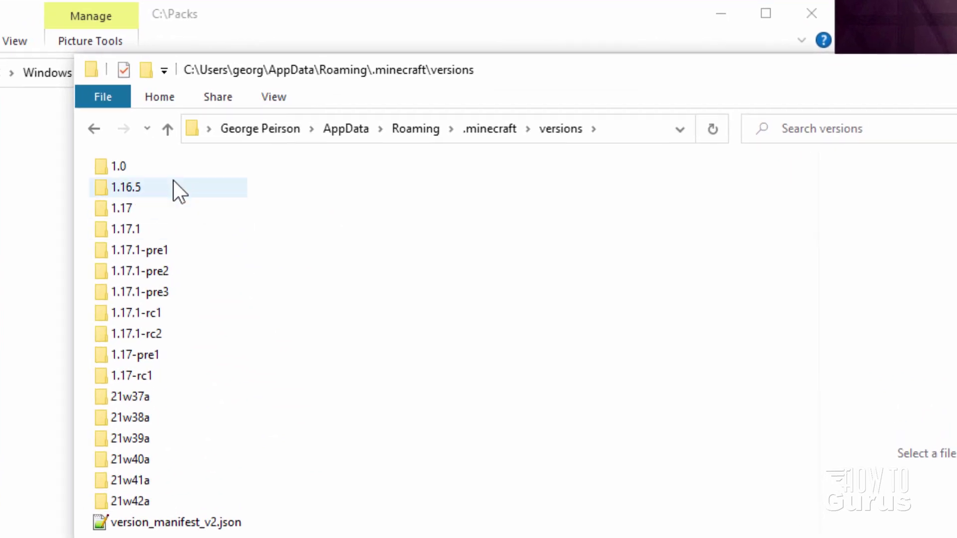
click(105, 231)
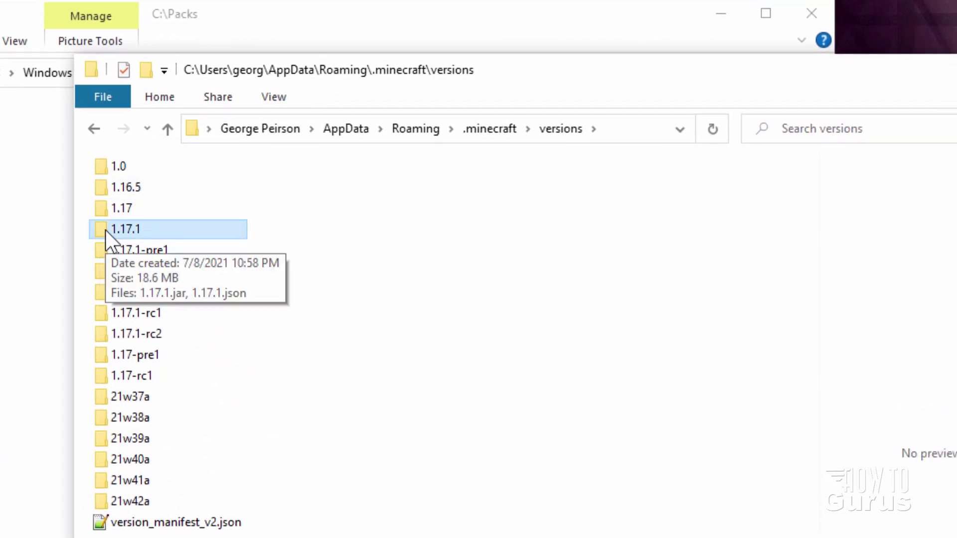
double_click(106, 229)
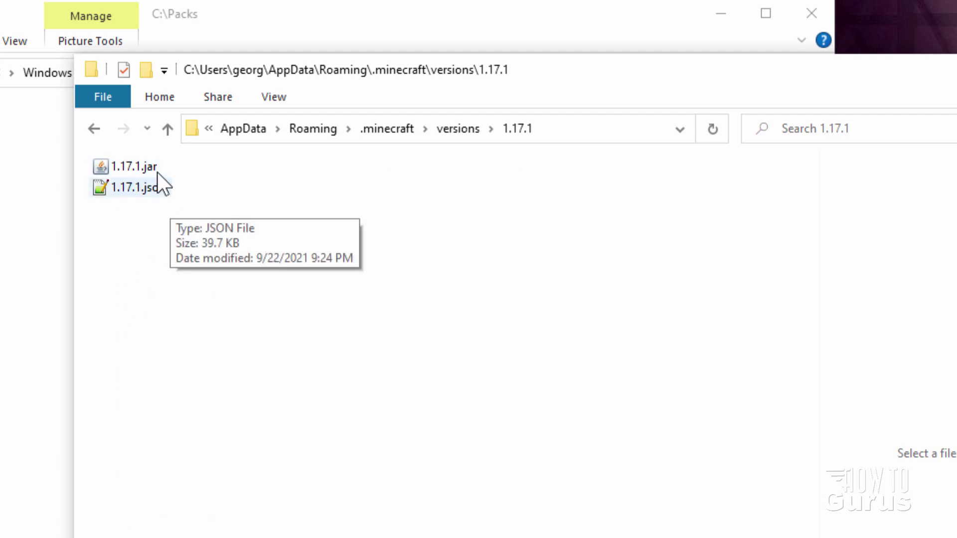
click(282, 98)
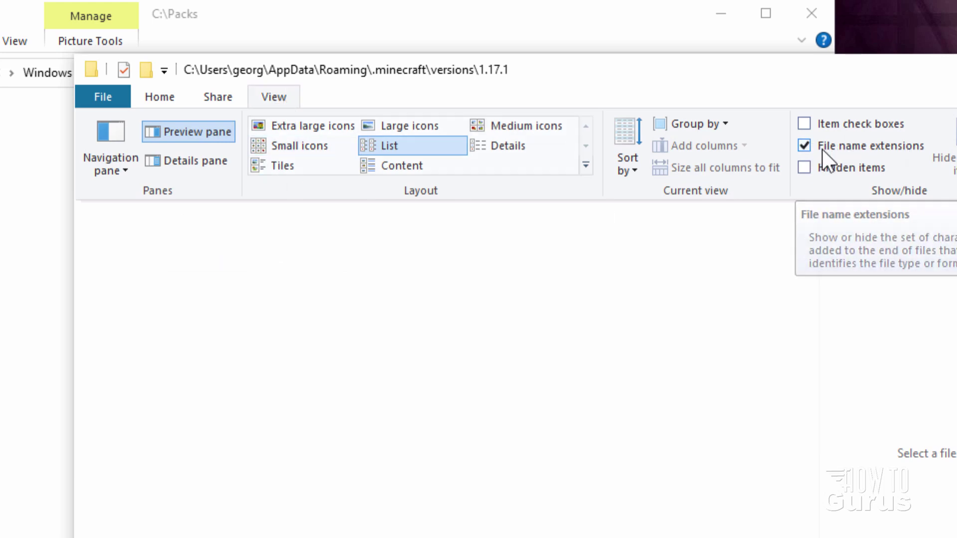
click(151, 163)
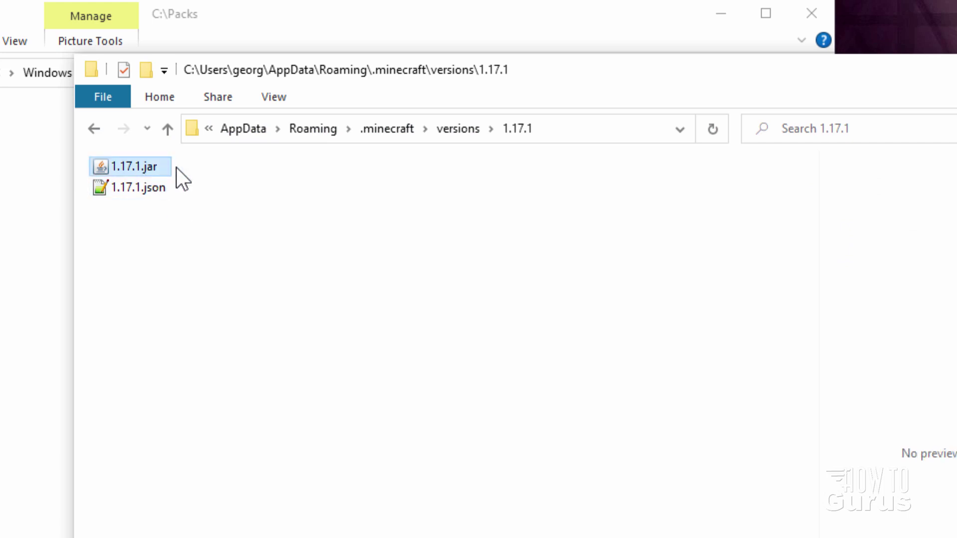
- Copy 1.17.1.jar into the C:\Packs folder
drag(138, 170, 0, 186)
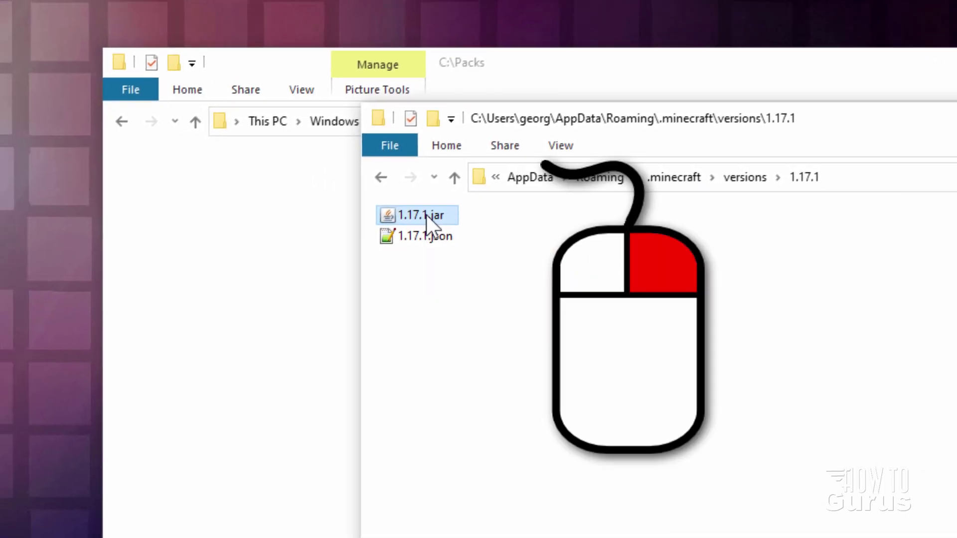
drag(228, 235, 230, 240)
click(258, 245)
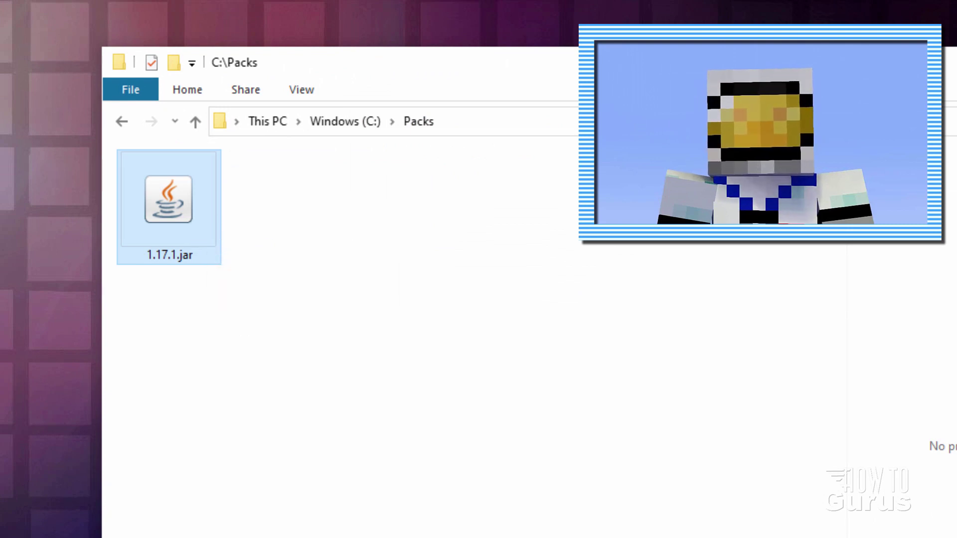
- Return to the versions folder and open the 1.16.5 folder
key(alt+Tab)
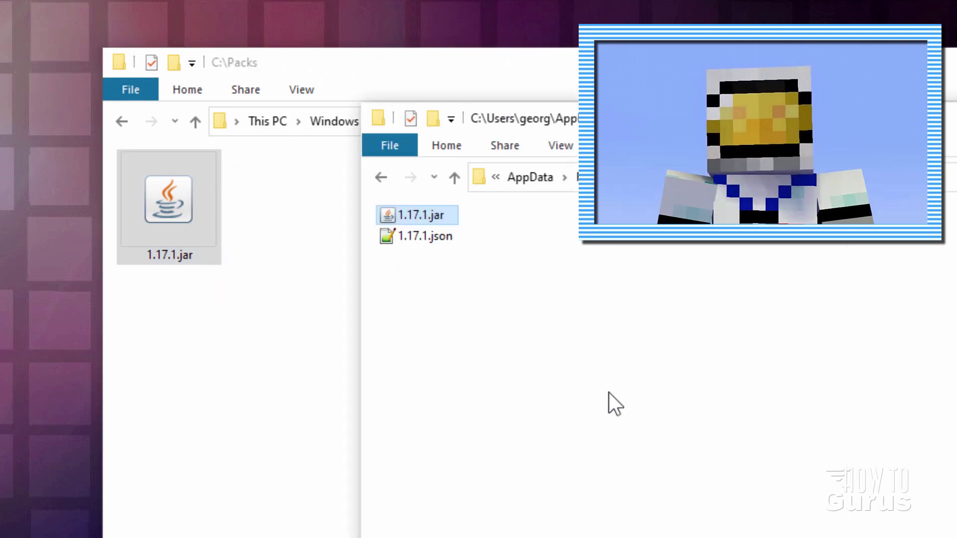
click(454, 177)
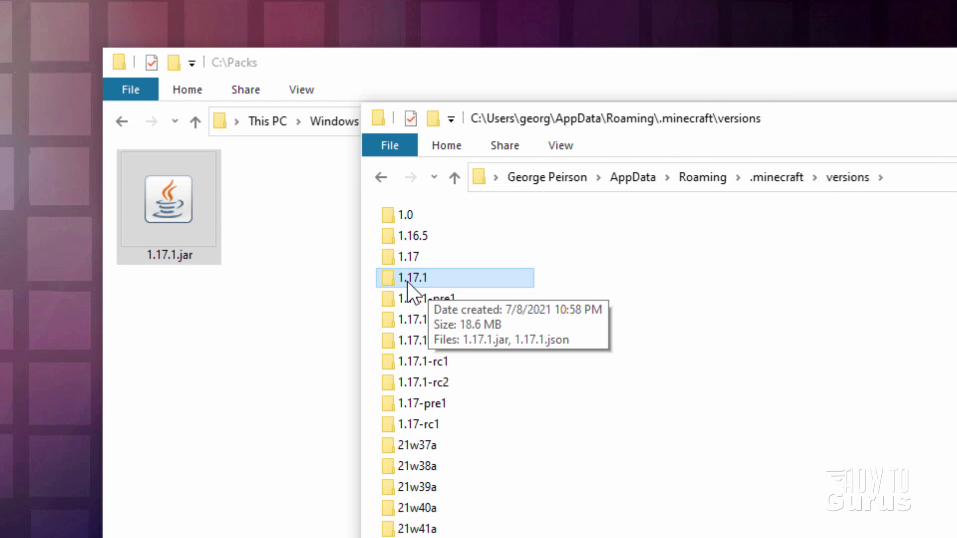
click(412, 236)
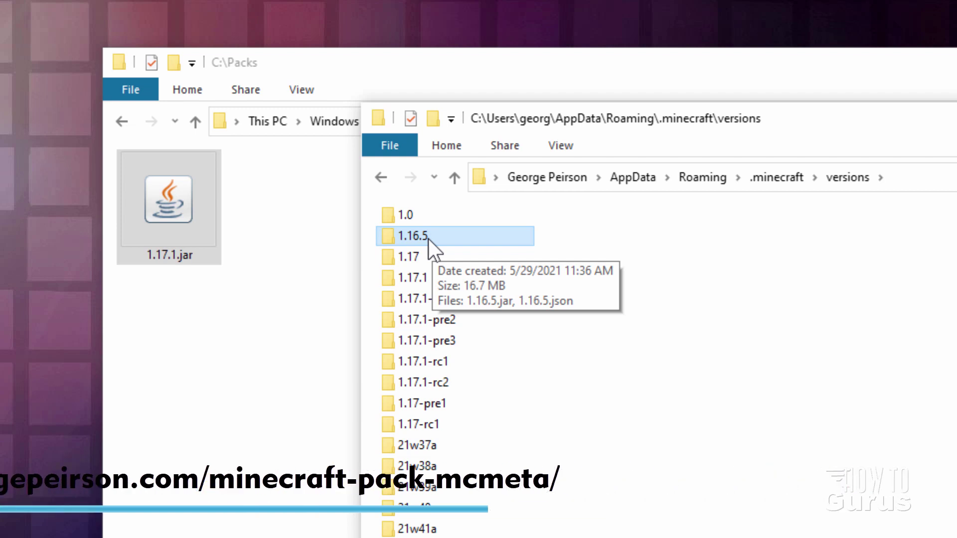
double_click(398, 236)
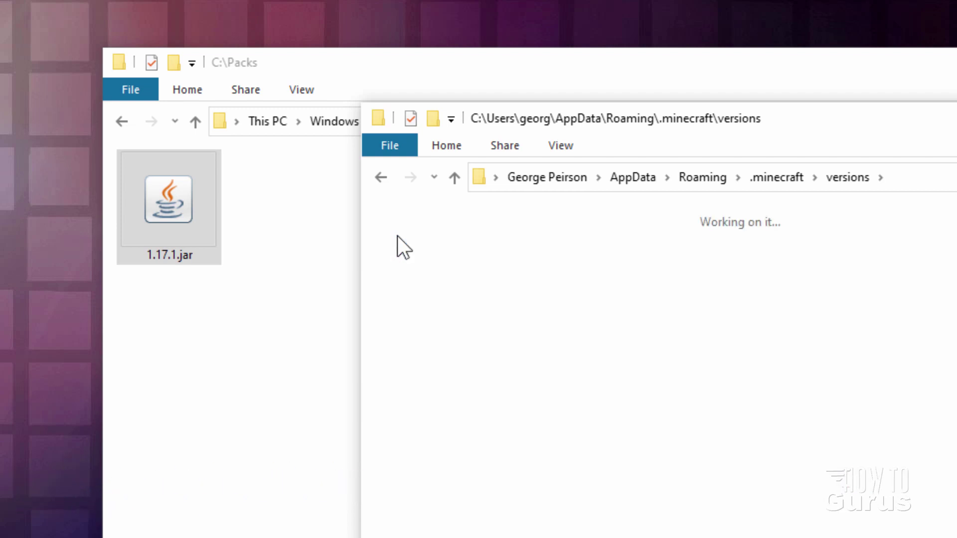
- Copy 1.16.5.jar into C:\Packs next to 1.17.1.jar
drag(412, 219, 305, 315)
click(324, 324)
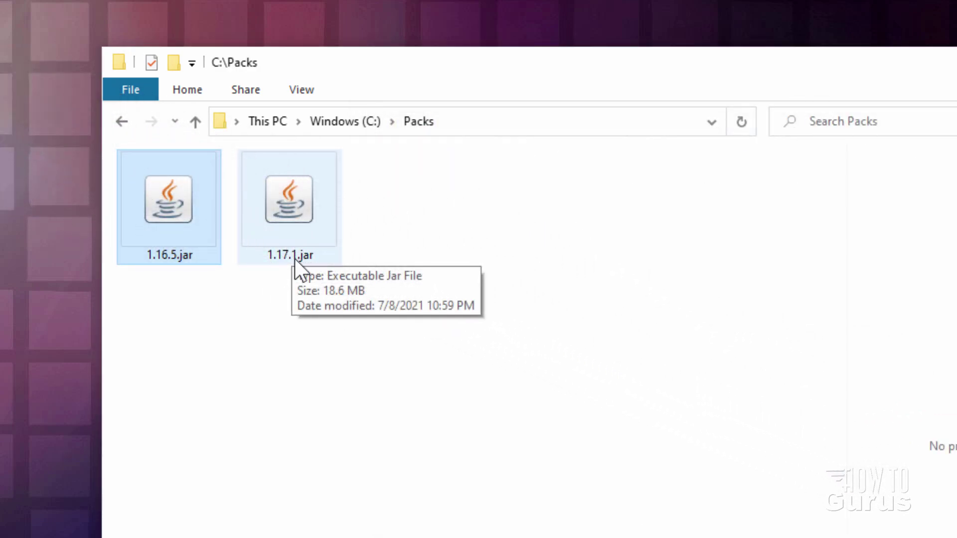
click(299, 258)
- Rename 1.17.1.jar to 1.17.1.zip, accepting the extension-change warning
click(321, 258)
click(322, 258)
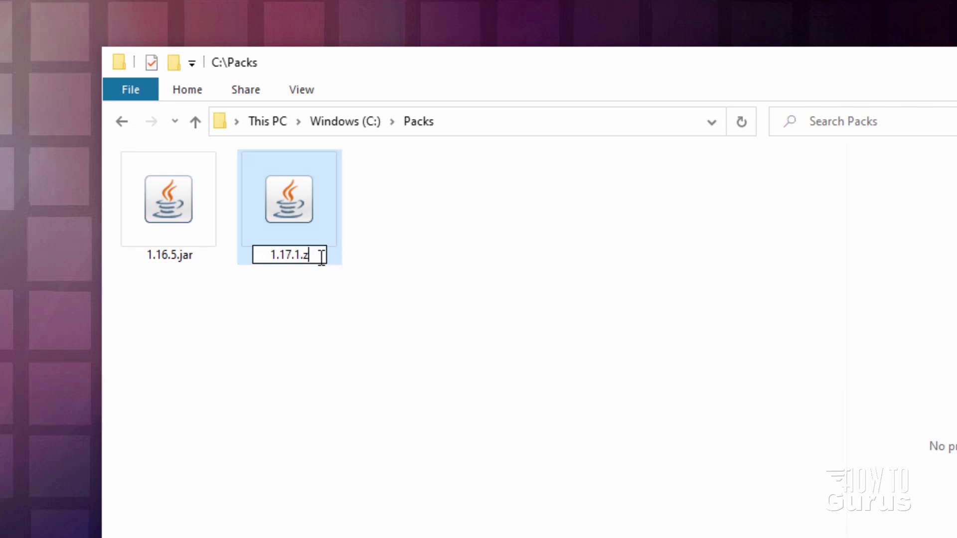
key(Return)
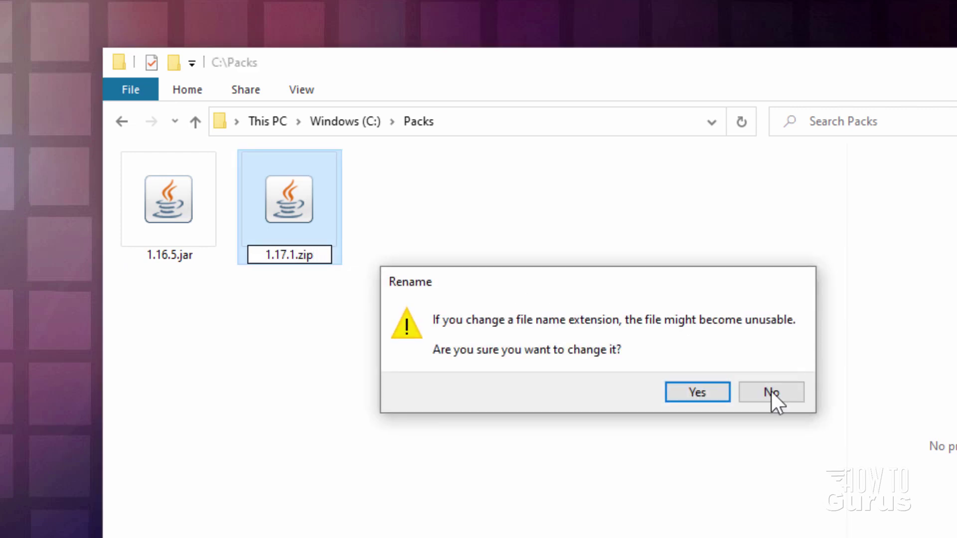
click(697, 394)
- Rename 1.16.5.jar to 1.16.5.zip, accepting the extension-change warning
click(172, 260)
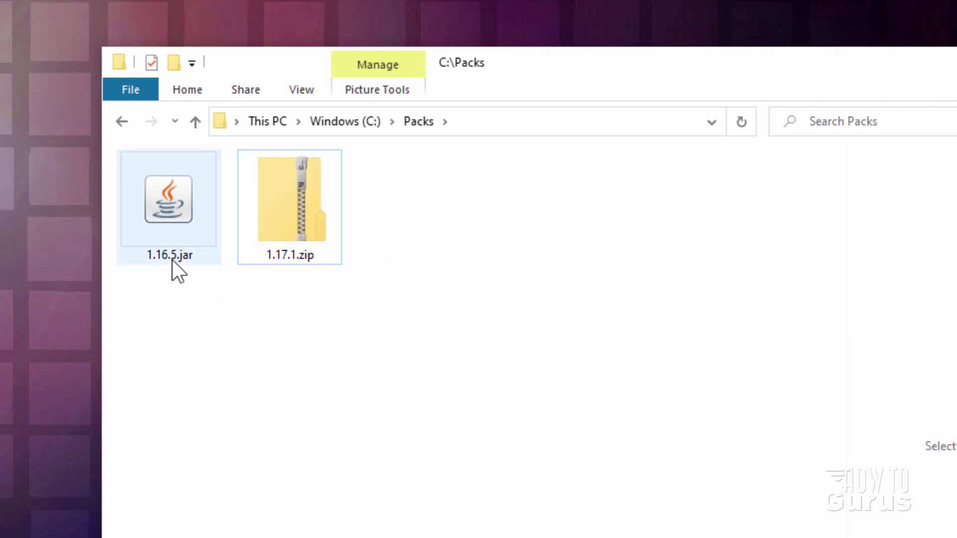
click(177, 259)
click(200, 257)
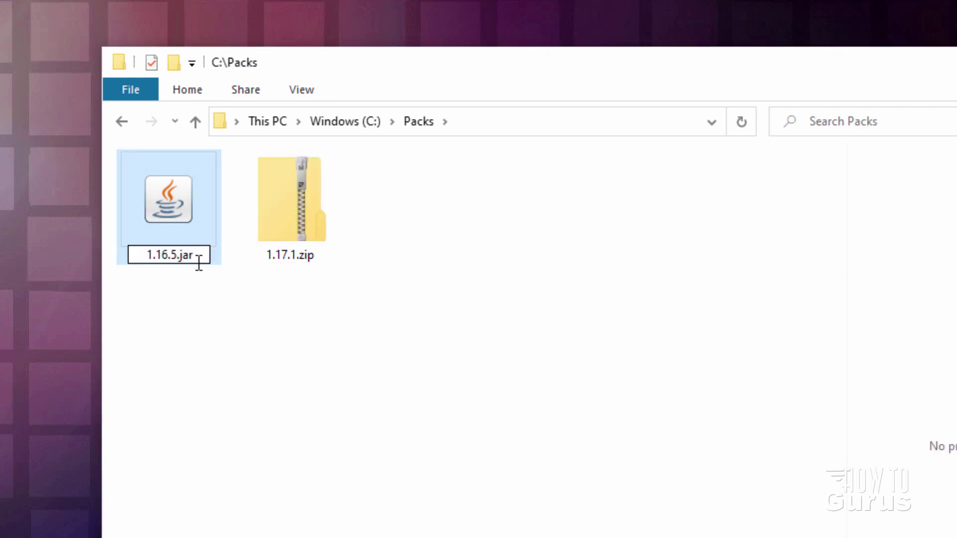
text(zip)
key(Return)
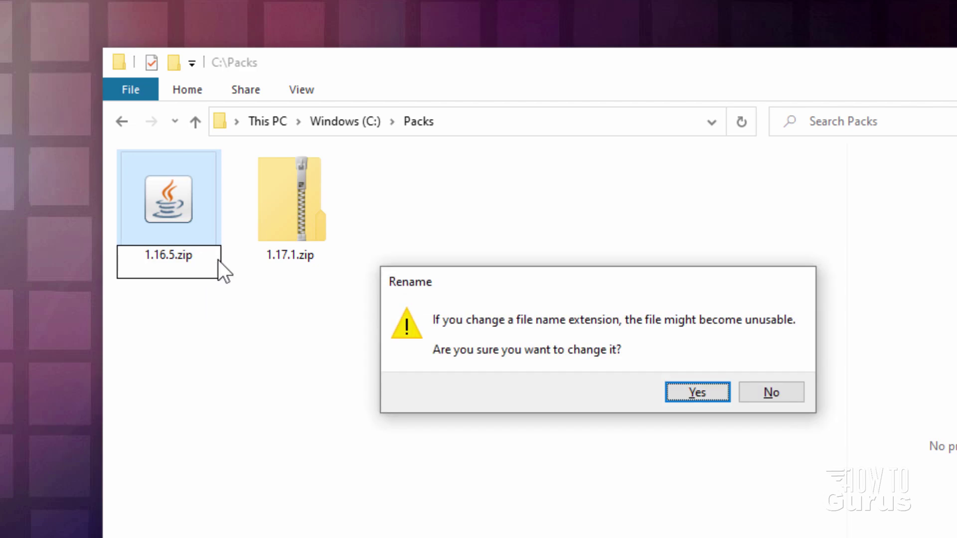
key(Return)
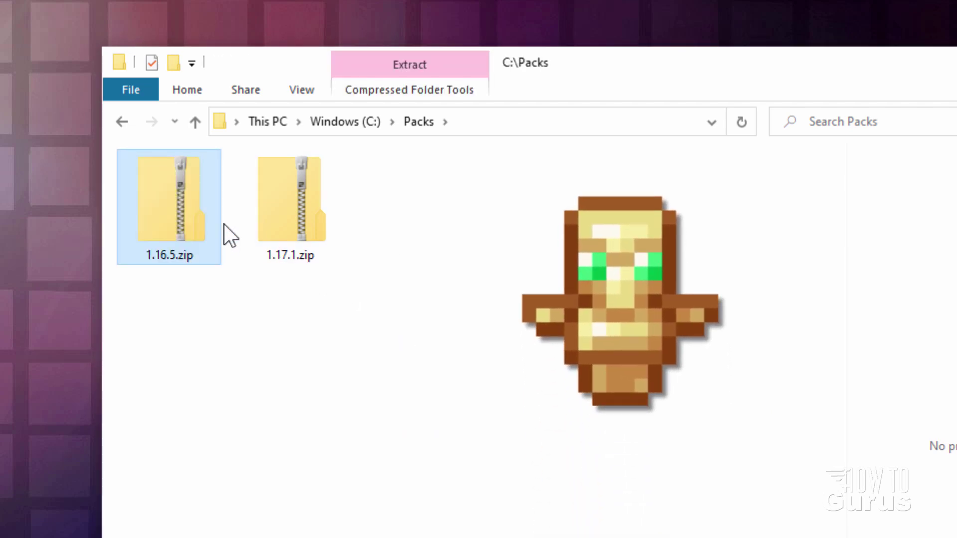
- Open 1.17.1.zip in a new window and browse to assets\minecraft\textures\item
right_click(298, 201)
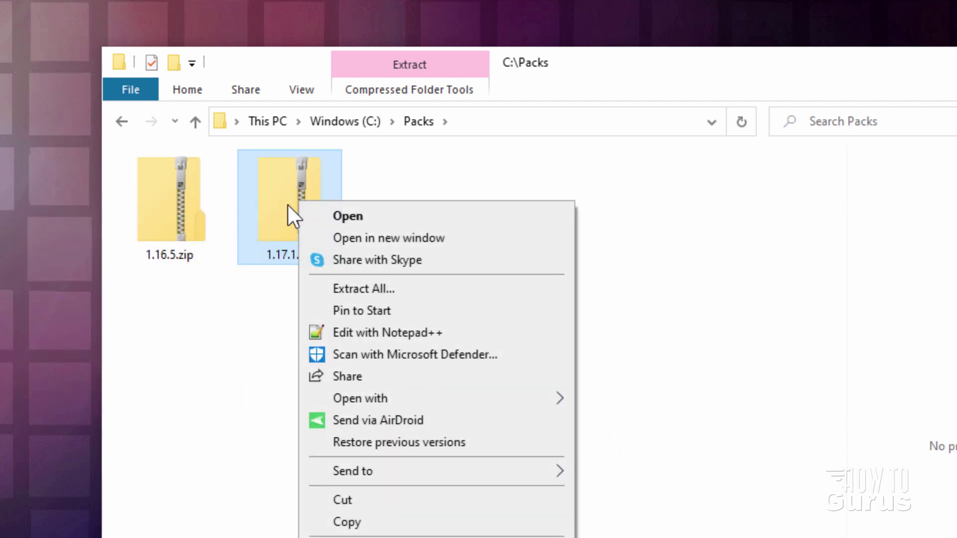
click(399, 244)
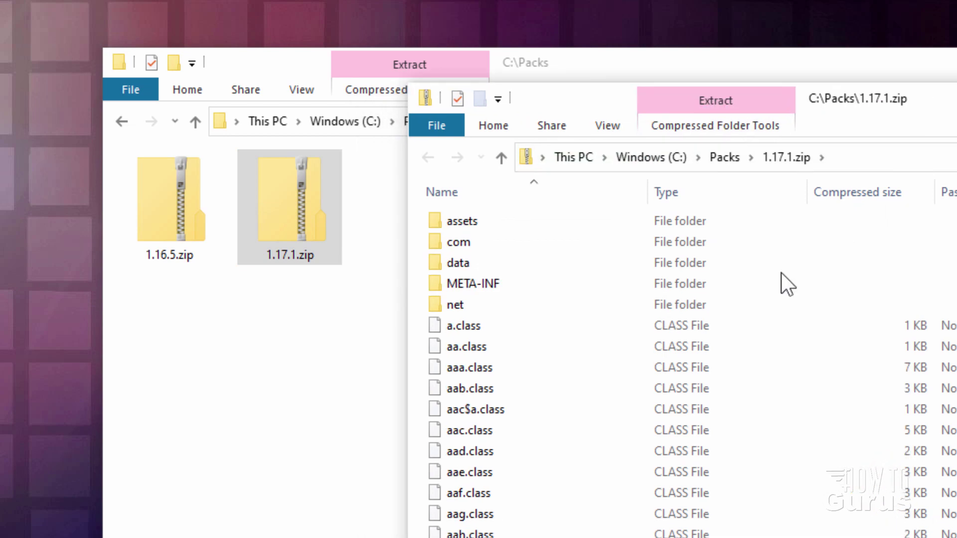
double_click(444, 222)
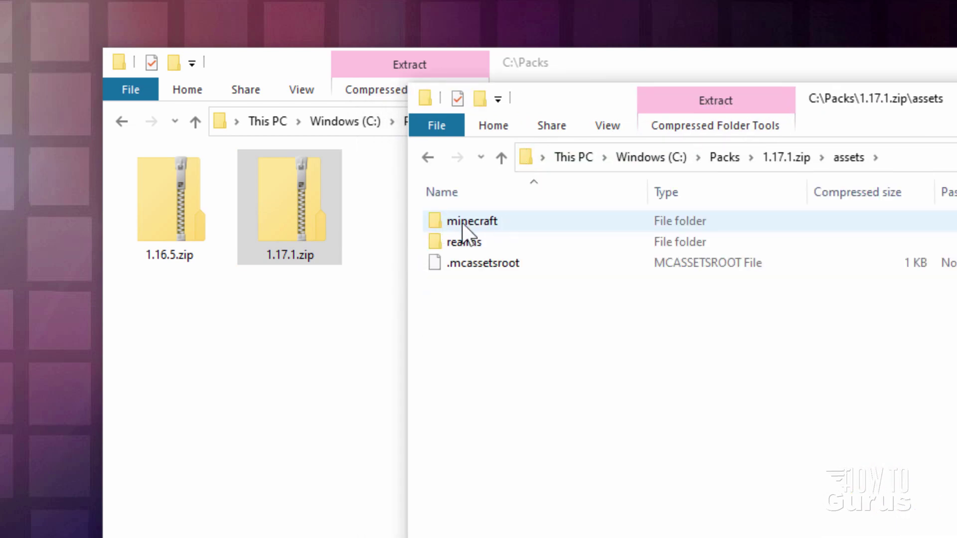
double_click(460, 222)
double_click(450, 367)
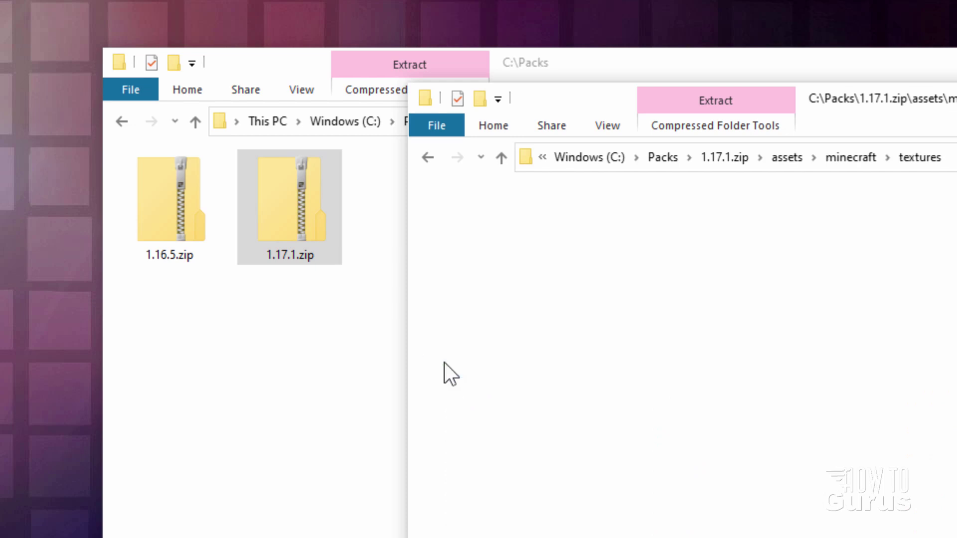
double_click(437, 367)
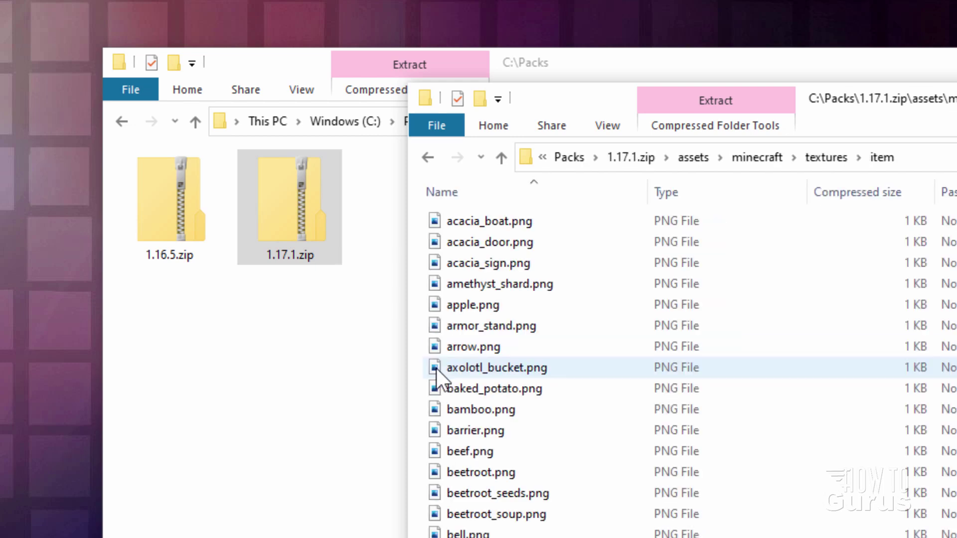
- Copy totem_of_undying.png from the zip's item folder into C:\Packs
scroll(498, 284, down, 20)
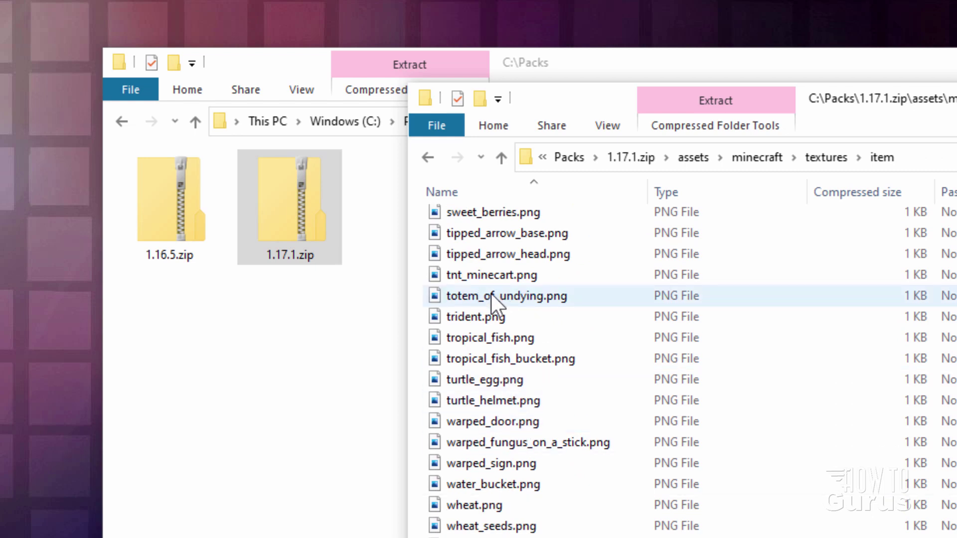
drag(519, 297, 341, 363)
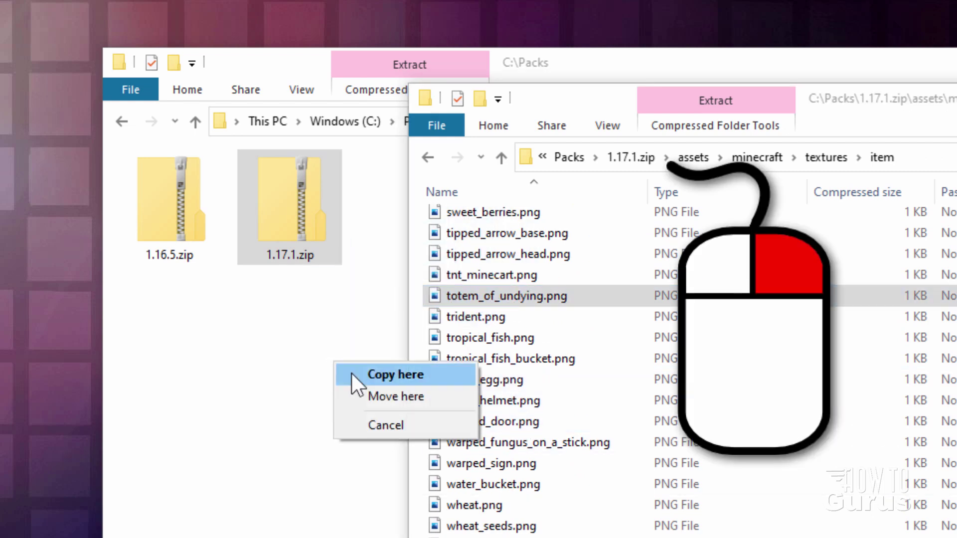
click(351, 374)
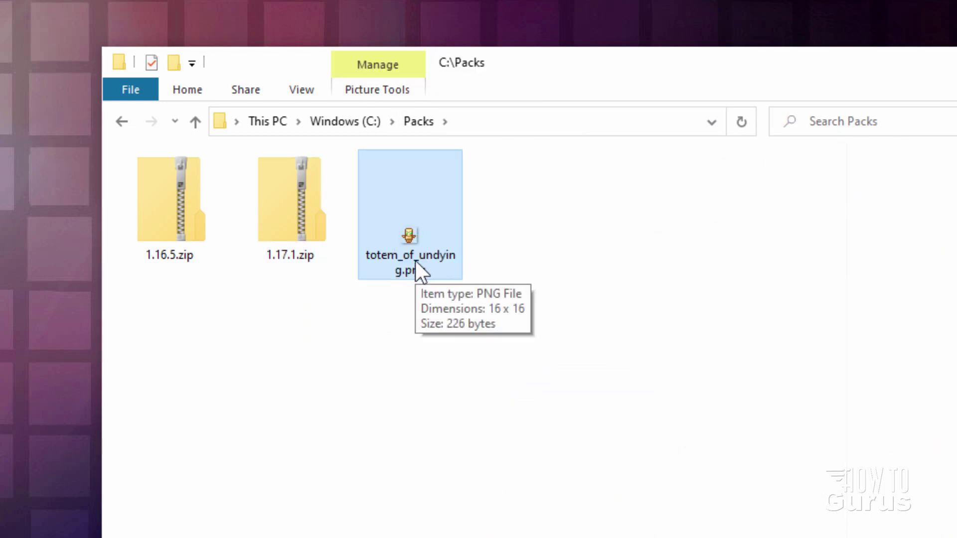
- Create a folder named assets in C:\Packs and open it
key(alt+Tab)
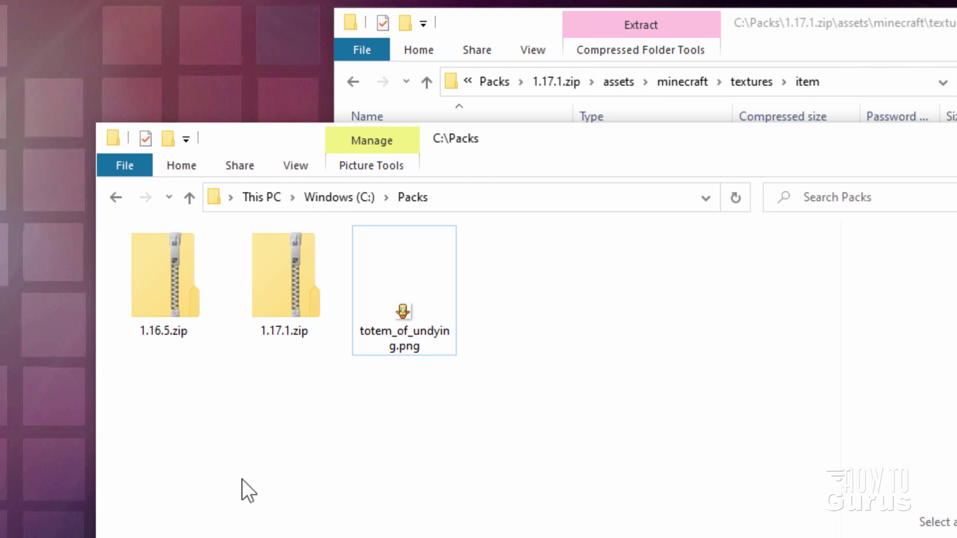
click(168, 138)
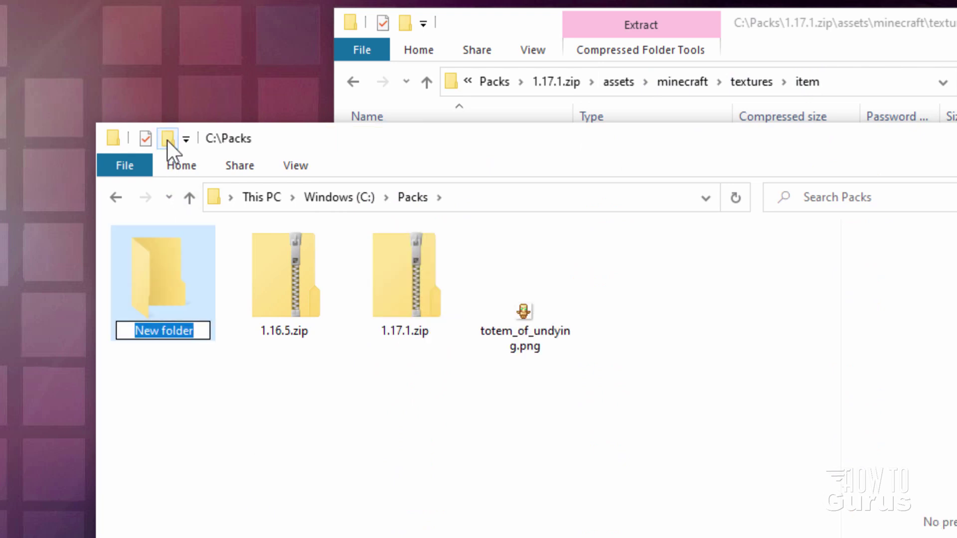
text(assets)
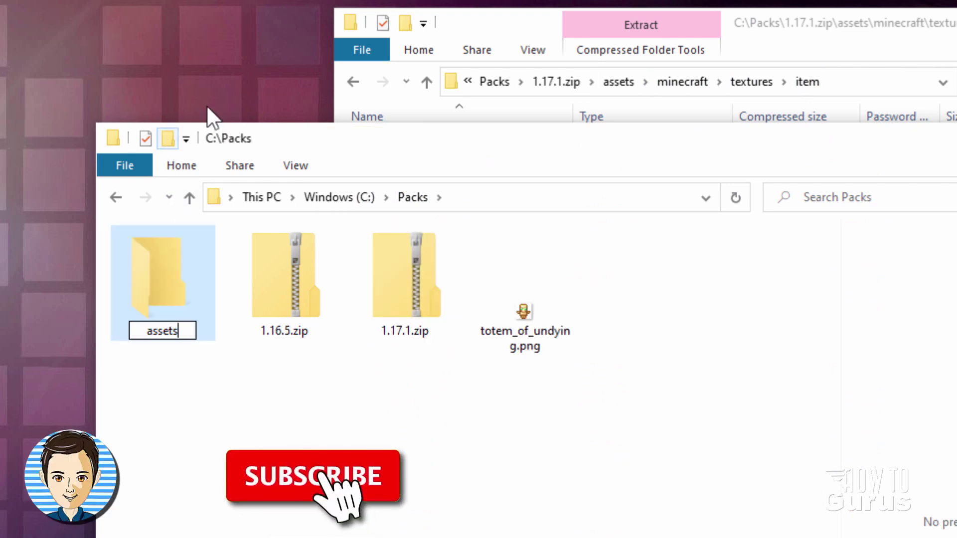
key(Return)
double_click(160, 278)
- Create a folder named minecraft inside assets and open it
click(167, 138)
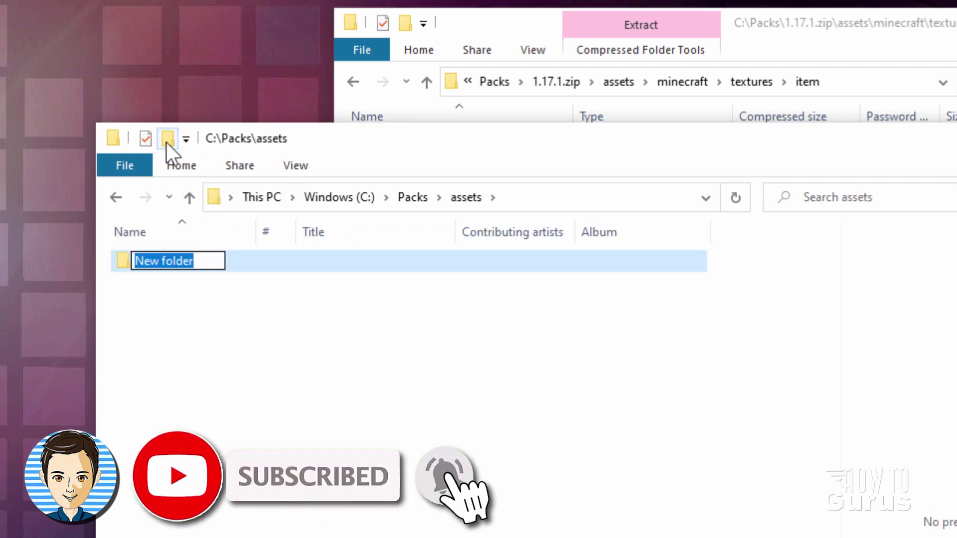
text(minecraft)
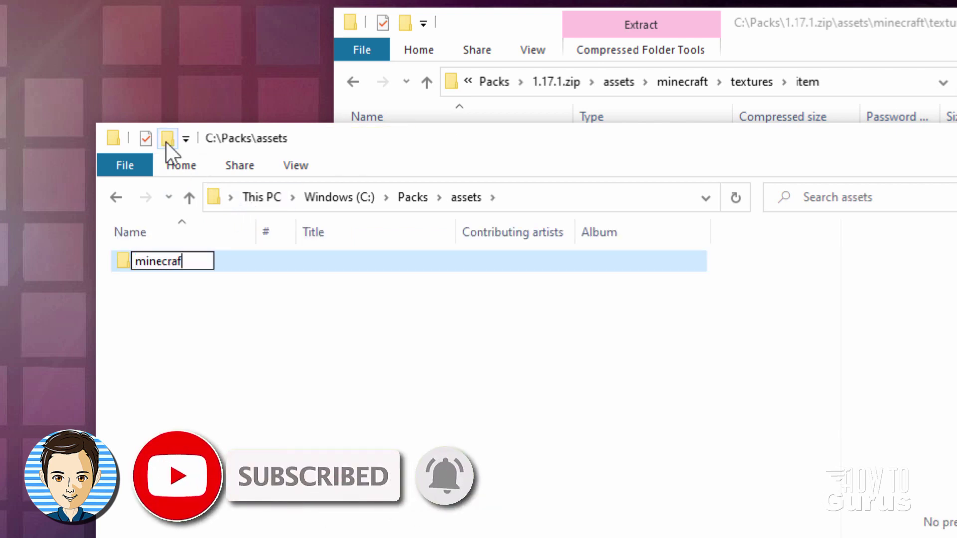
key(Return)
click(143, 277)
double_click(131, 260)
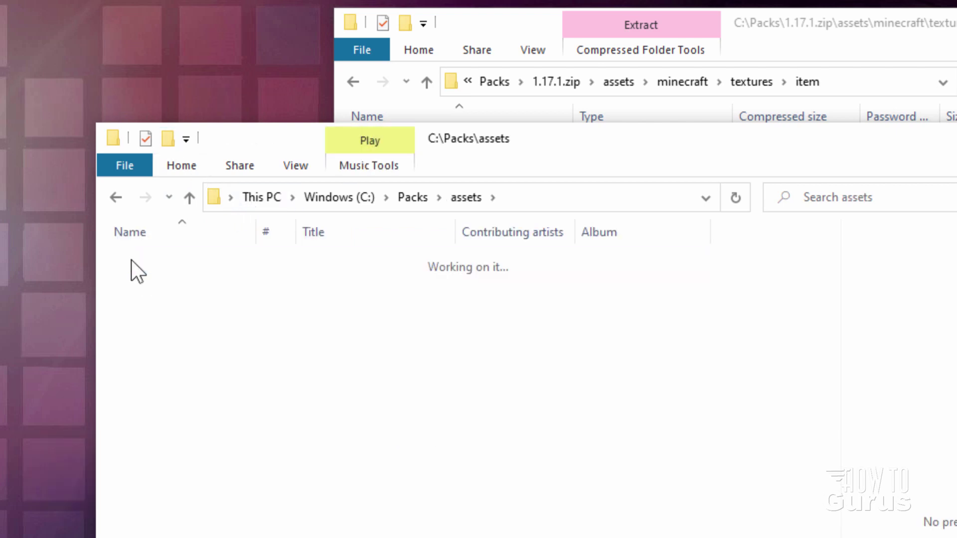
- Create a folder named textures inside minecraft and open it
click(167, 139)
text(textures)
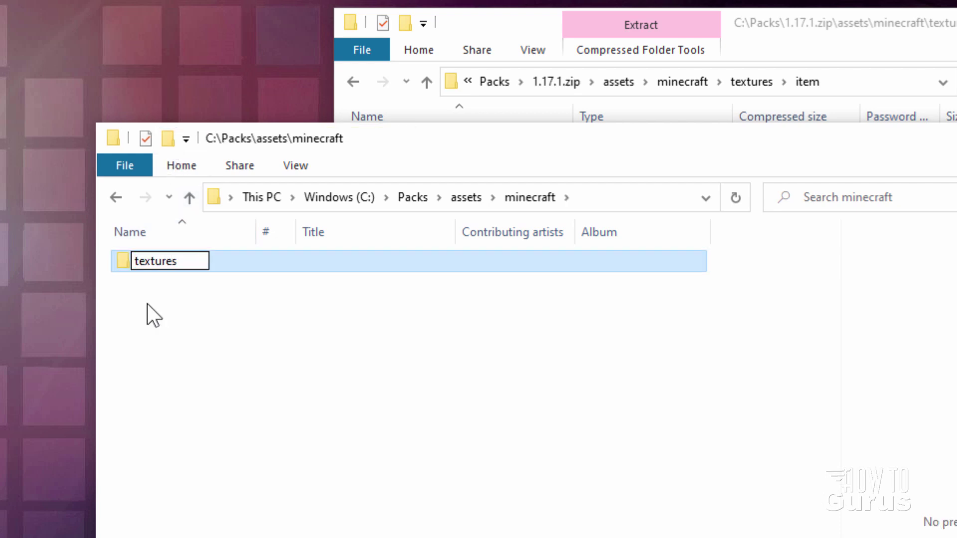
key(Return)
double_click(122, 260)
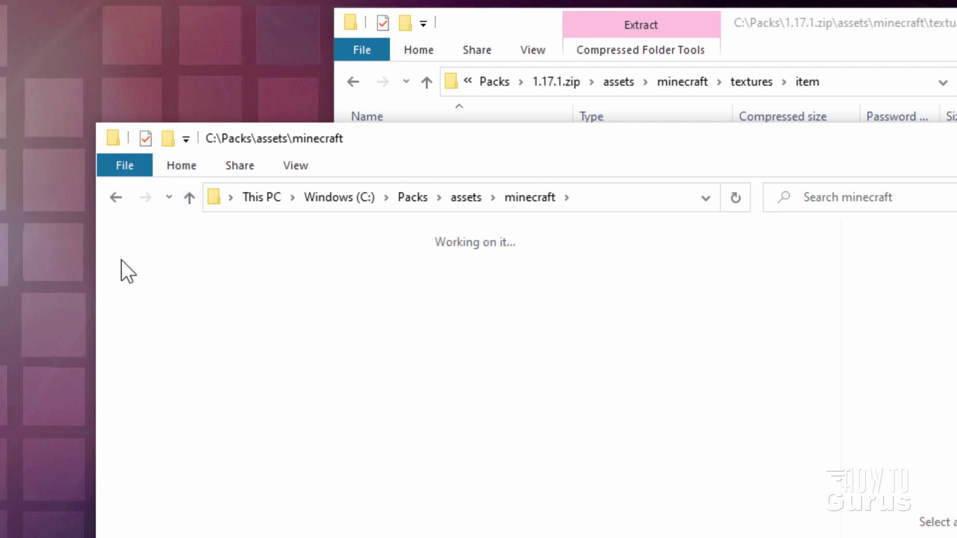
- Create an item folder inside textures, then return to C:\Packs
click(172, 142)
text(item)
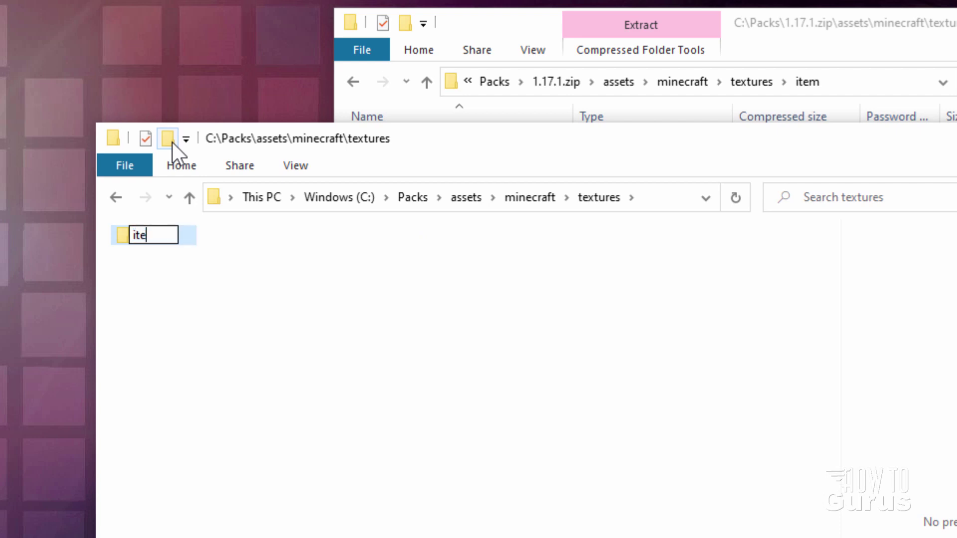
click(414, 247)
click(413, 197)
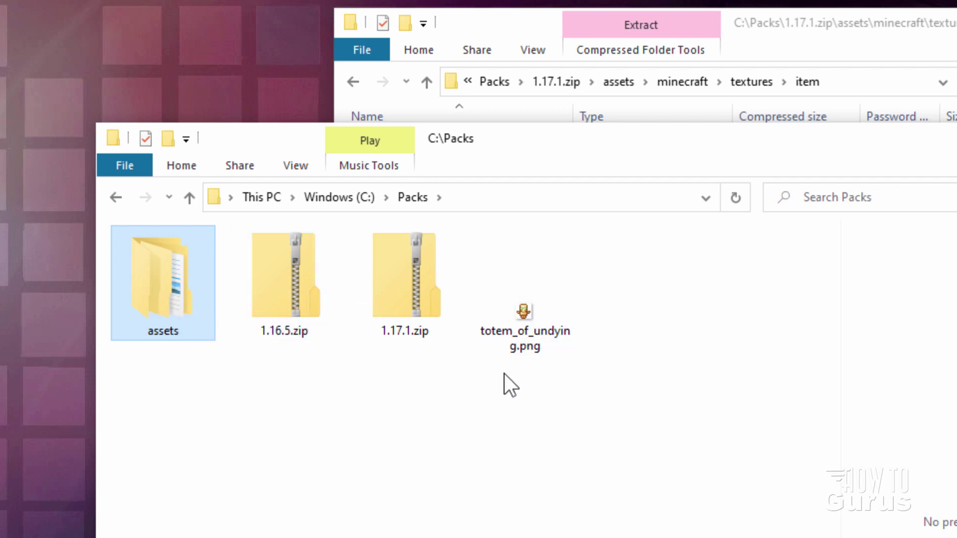
- Switch the zip window from the item folder to the block textures folder
click(644, 106)
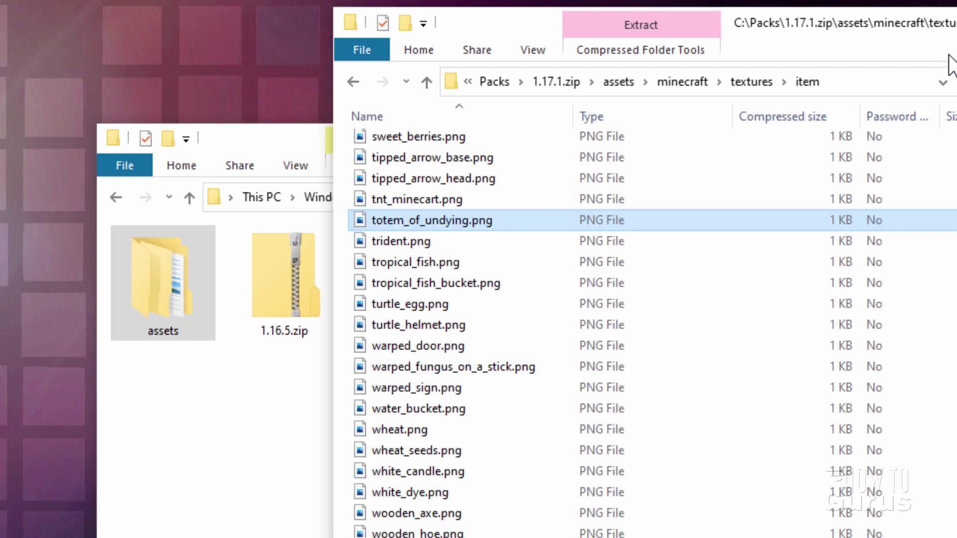
click(614, 81)
click(846, 81)
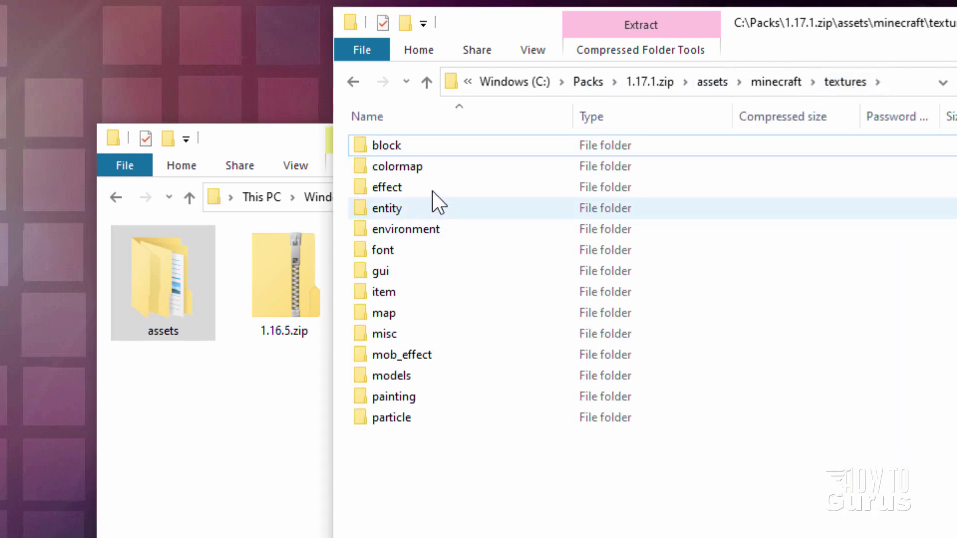
double_click(361, 146)
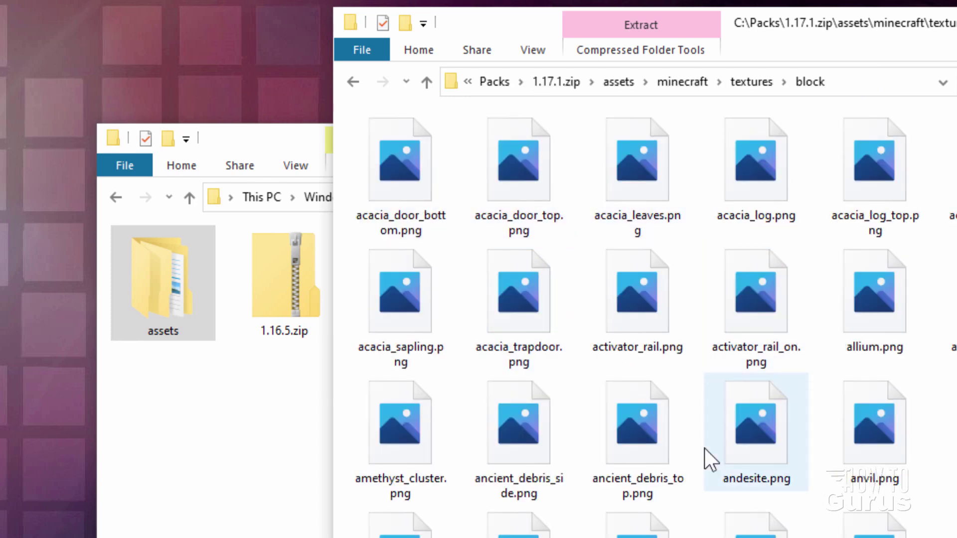
- Copy campfire_fire.png.mcmeta from the block folder into C:\Packs
scroll(701, 315, down, 15)
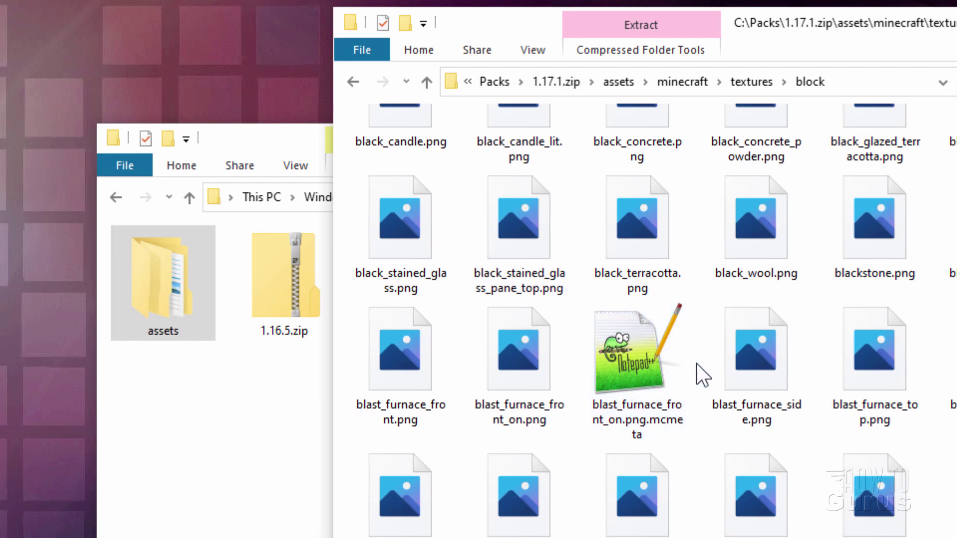
scroll(704, 361, down, 10)
scroll(704, 360, down, 5)
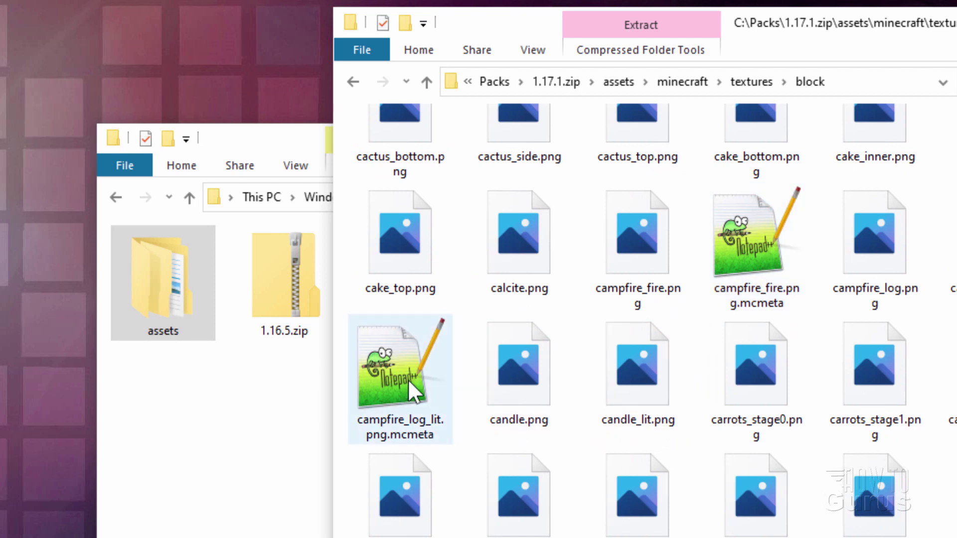
click(765, 256)
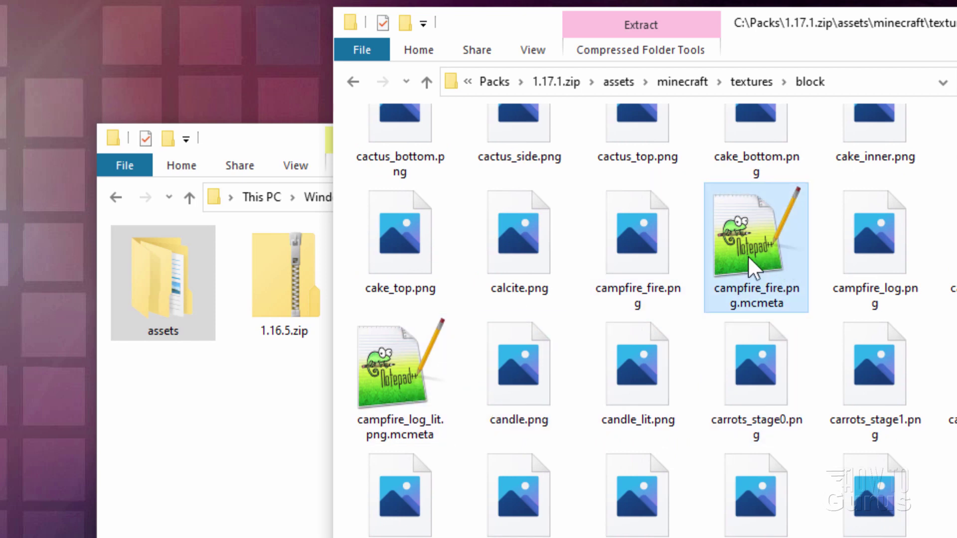
drag(749, 255, 241, 489)
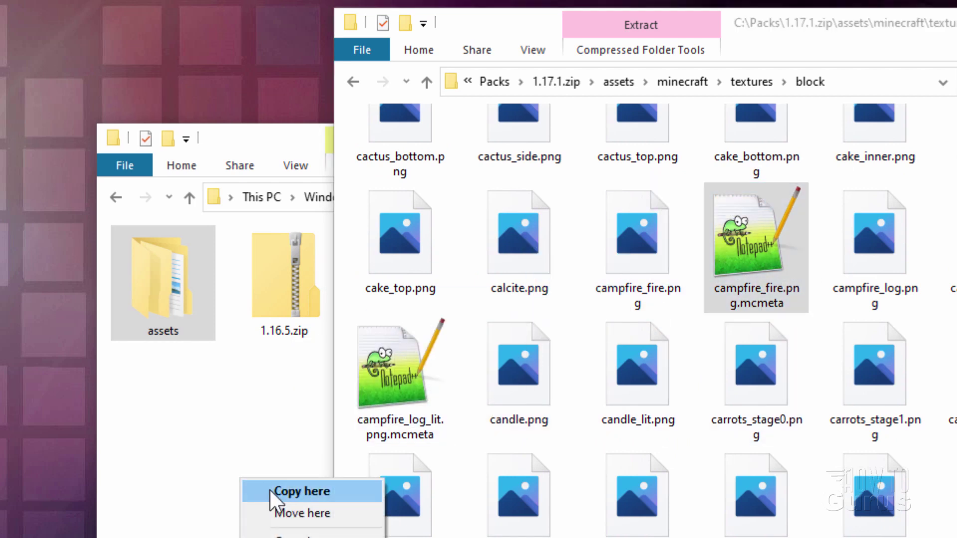
click(272, 491)
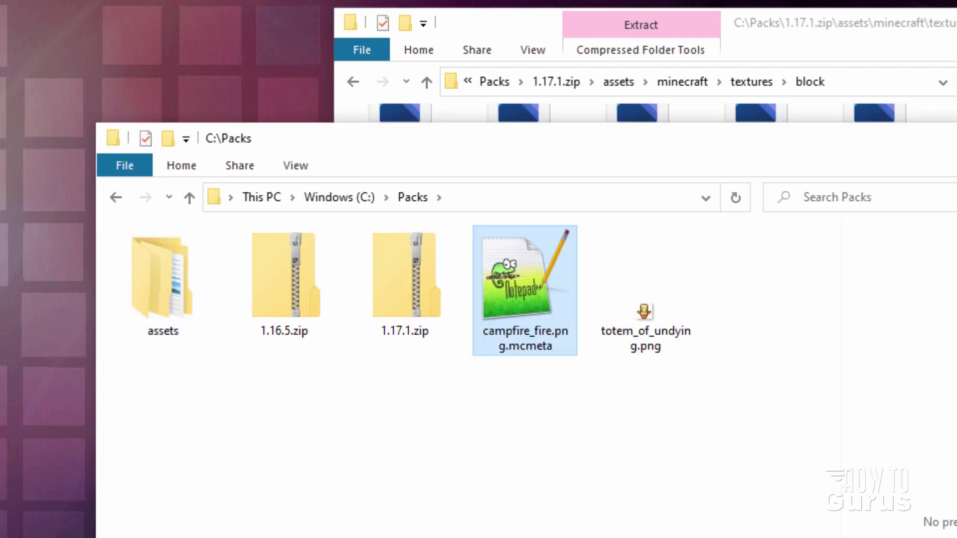
- Copy the base name totem_of_undying from the totem texture's file name
key(alt+Tab)
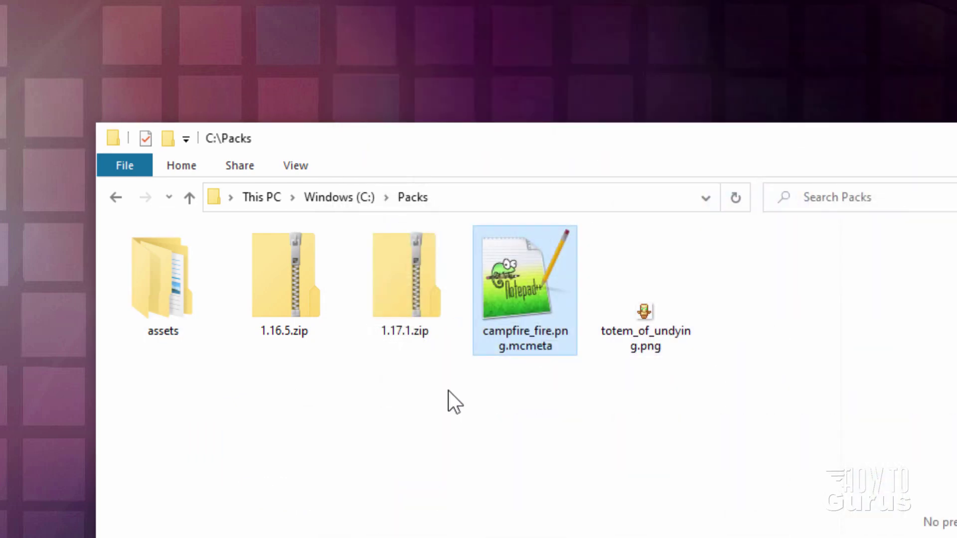
click(521, 333)
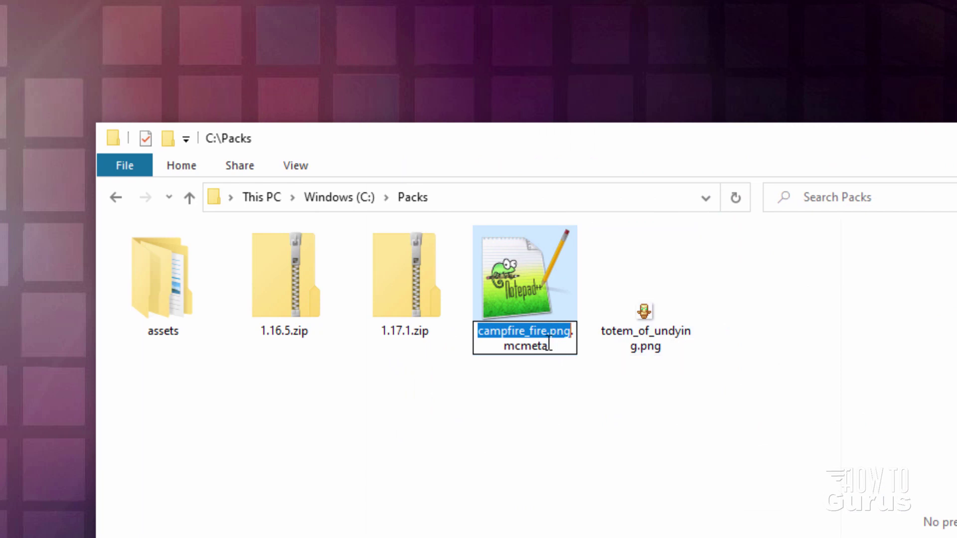
click(653, 342)
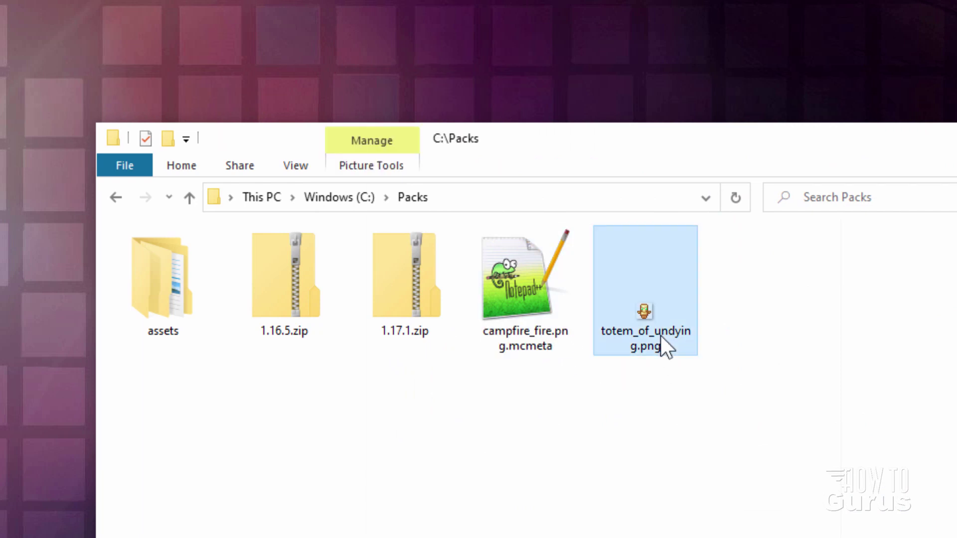
click(657, 333)
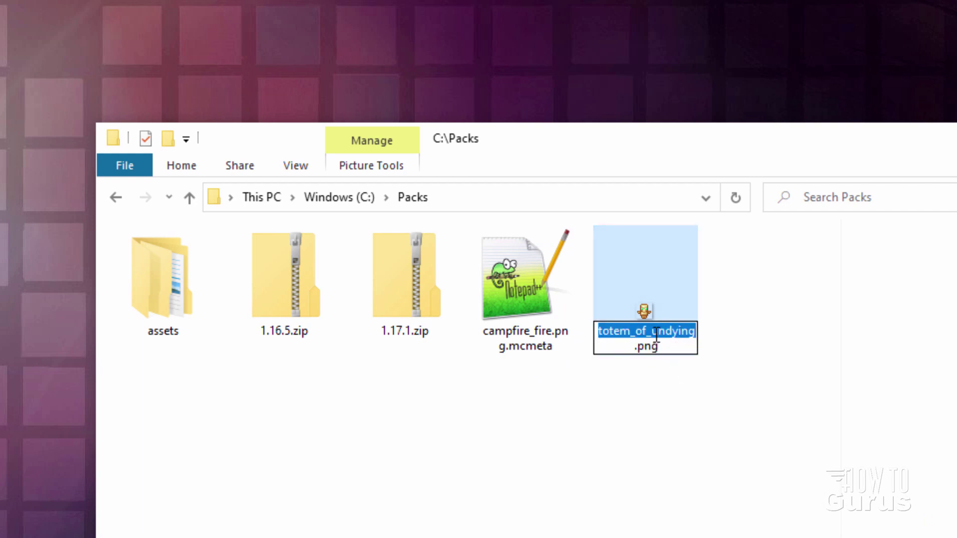
right_click(654, 334)
click(530, 387)
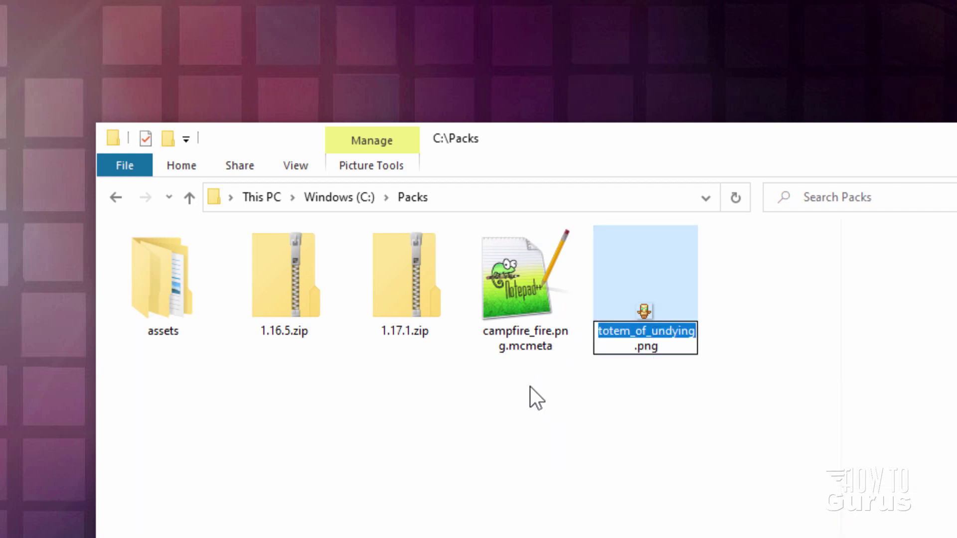
- Paste totem_of_undying over campfire_fire, naming the file totem_of_undying.png.mcmeta
click(503, 332)
click(501, 330)
click(547, 332)
key(shift+Home)
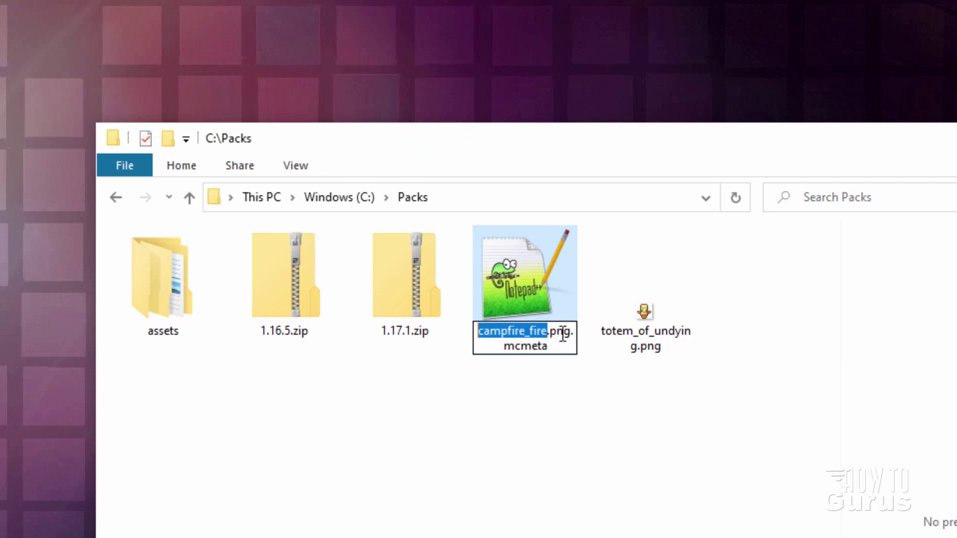
right_click(502, 333)
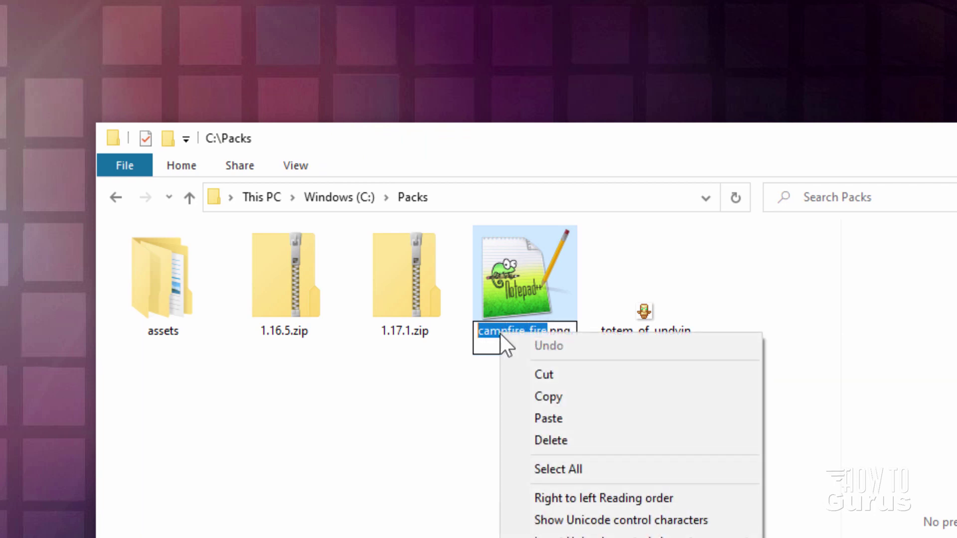
click(542, 414)
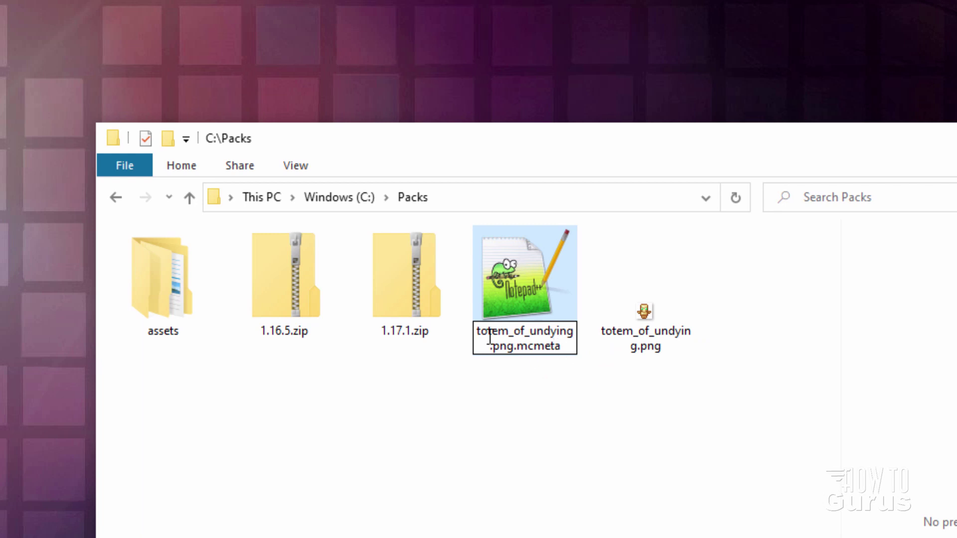
key(Return)
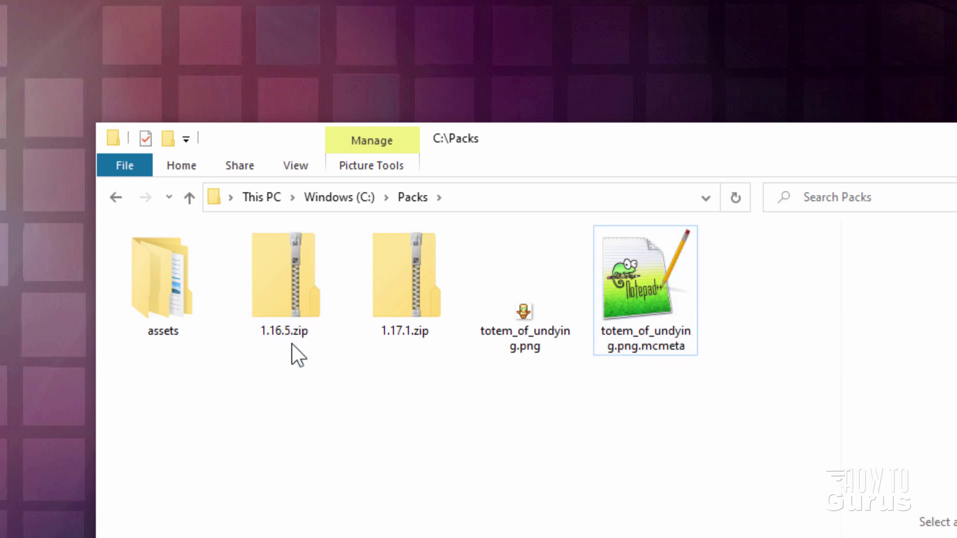
- Open 1.16.5.zip in a separate window to view its contents
right_click(287, 286)
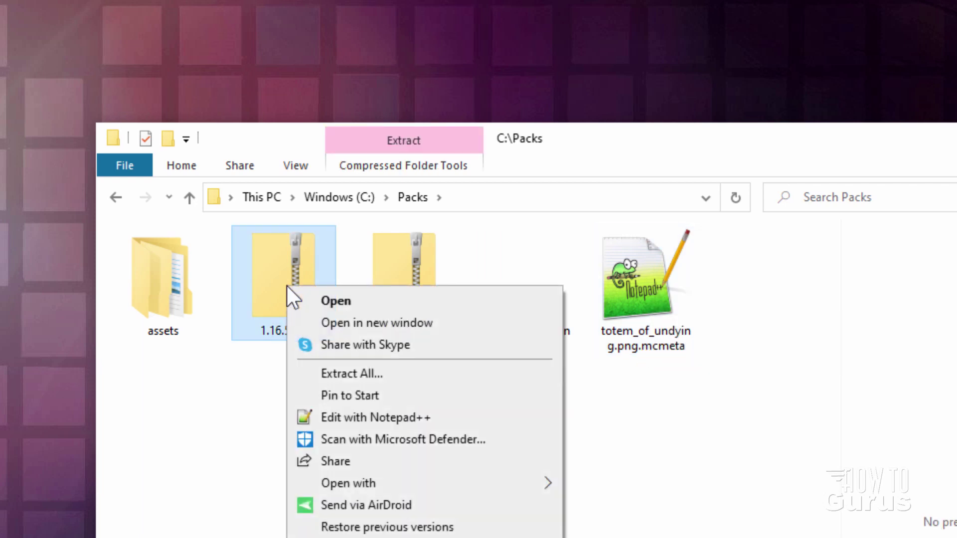
click(329, 322)
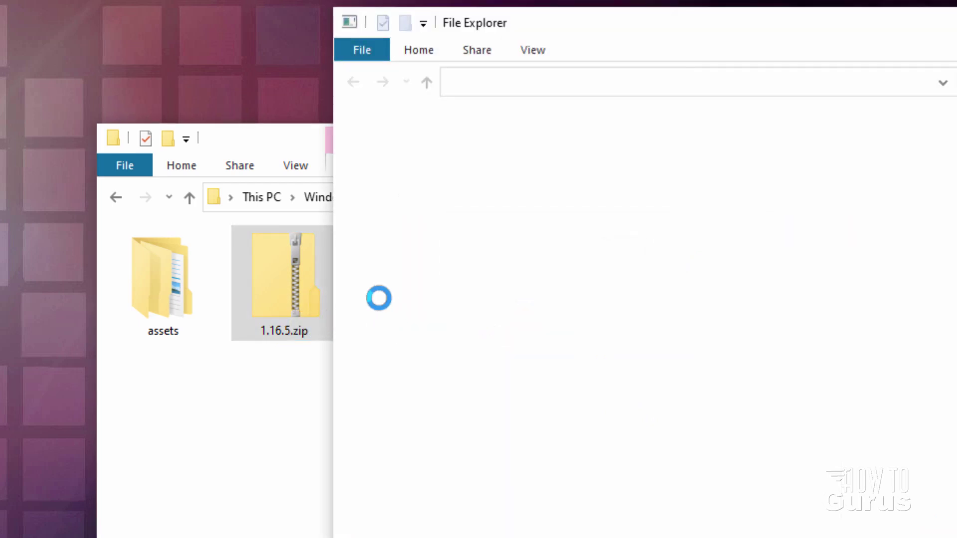
scroll(689, 328, down, 20)
scroll(493, 298, up, 20)
scroll(492, 298, down, 11)
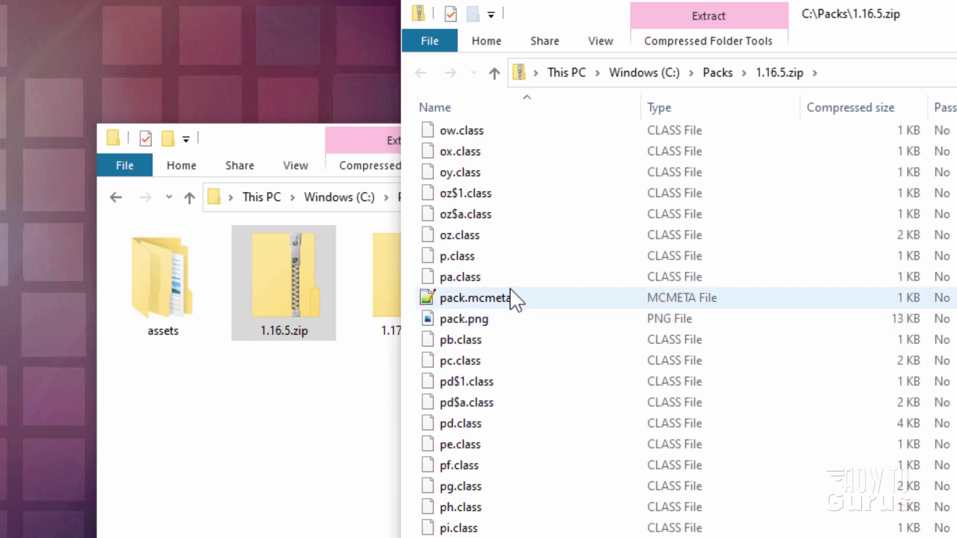
- Copy pack.mcmeta and pack.png from 1.16.5.zip into C:\Packs
click(510, 289)
shift+click(478, 319)
drag(478, 319, 276, 444)
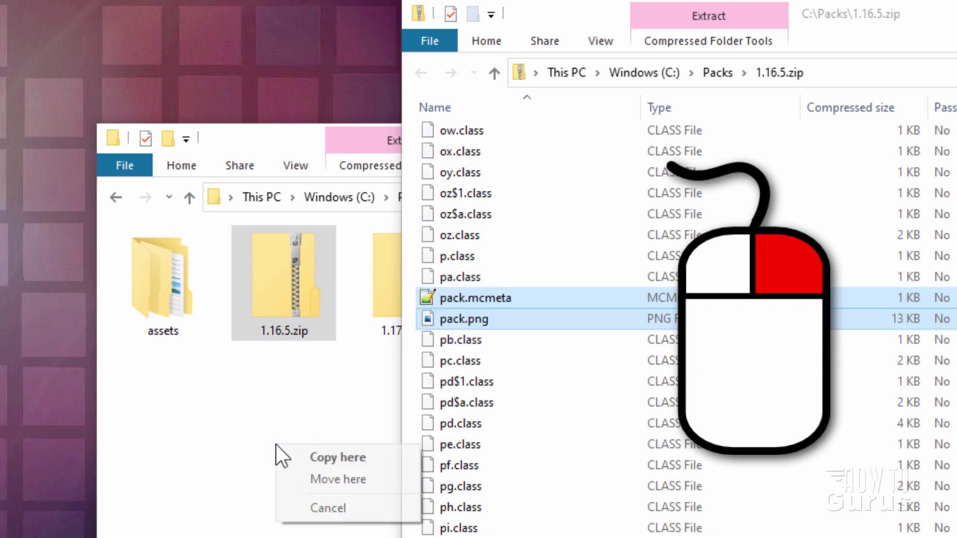
click(307, 459)
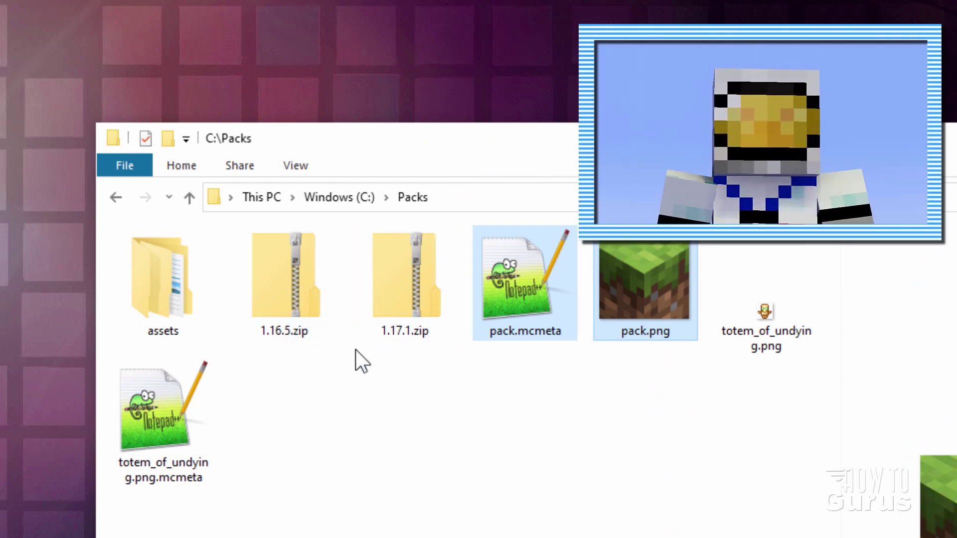
click(642, 453)
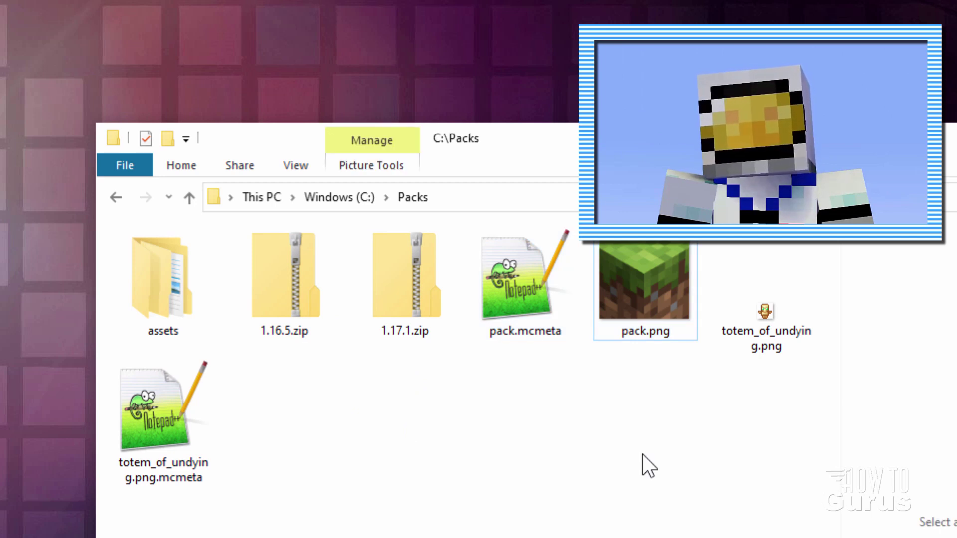
- Drag totem_of_undying.png from C:\Packs into paint.net and open it as a new image
click(794, 315)
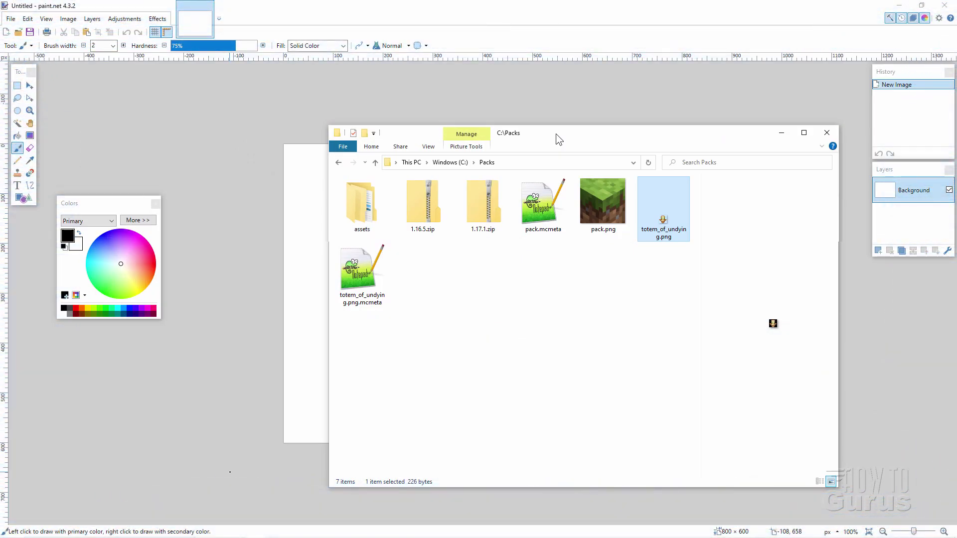
mouse_move(556, 135)
mouse_down()
mouse_move(490, 135)
mouse_move(581, 120)
mouse_move(581, 130)
mouse_move(567, 122)
mouse_up()
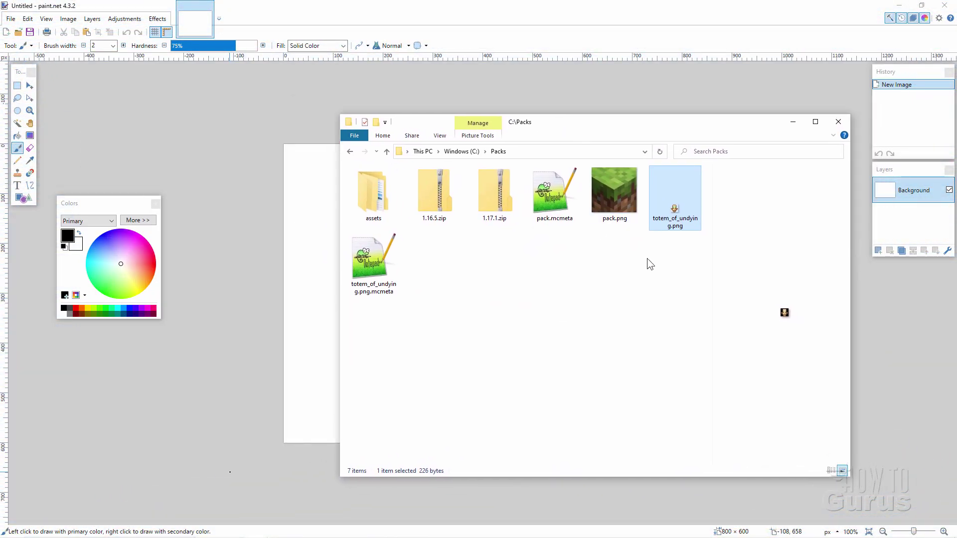
drag(678, 209, 202, 189)
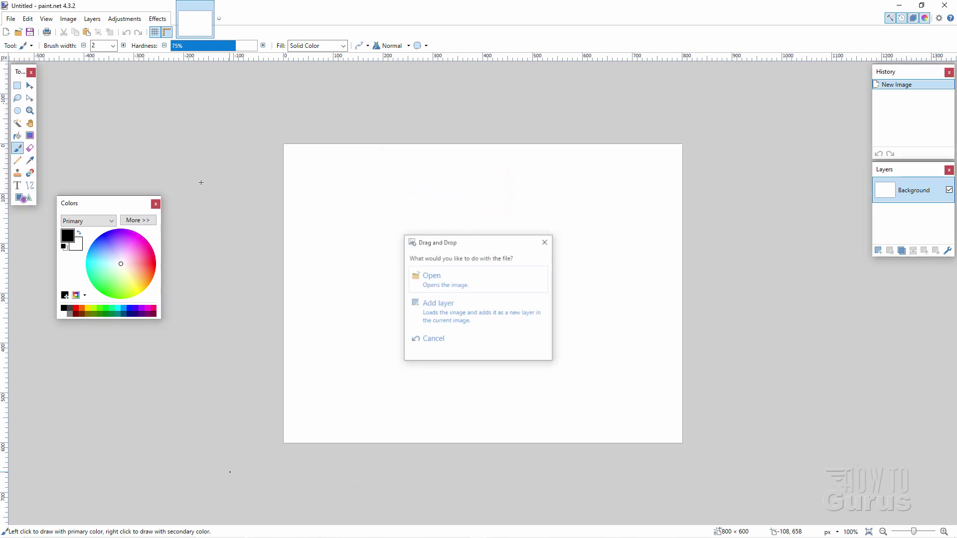
click(439, 277)
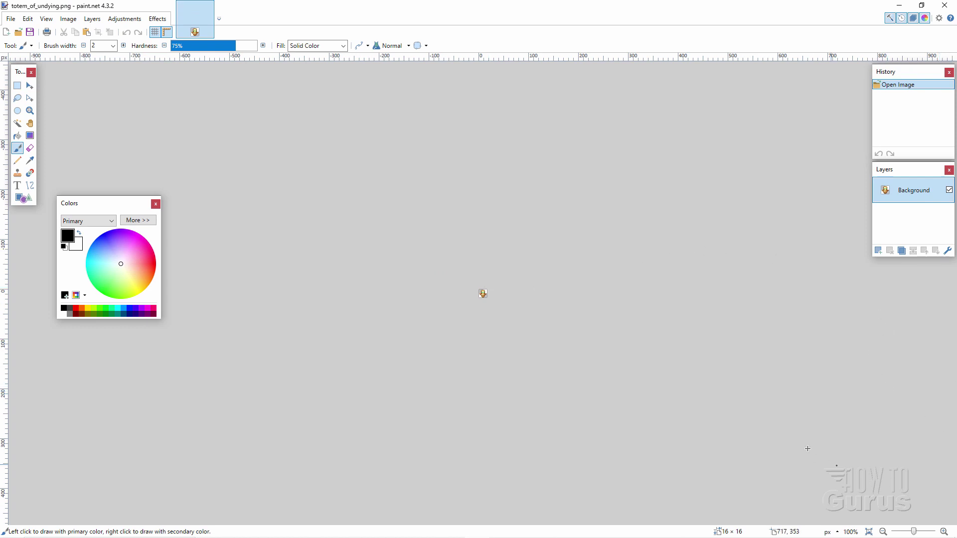
- Zoom the 16 × 16 totem texture to 3200% and pan across it
click(943, 532)
click(943, 532)
click(943, 532)
click(943, 532)
click(943, 531)
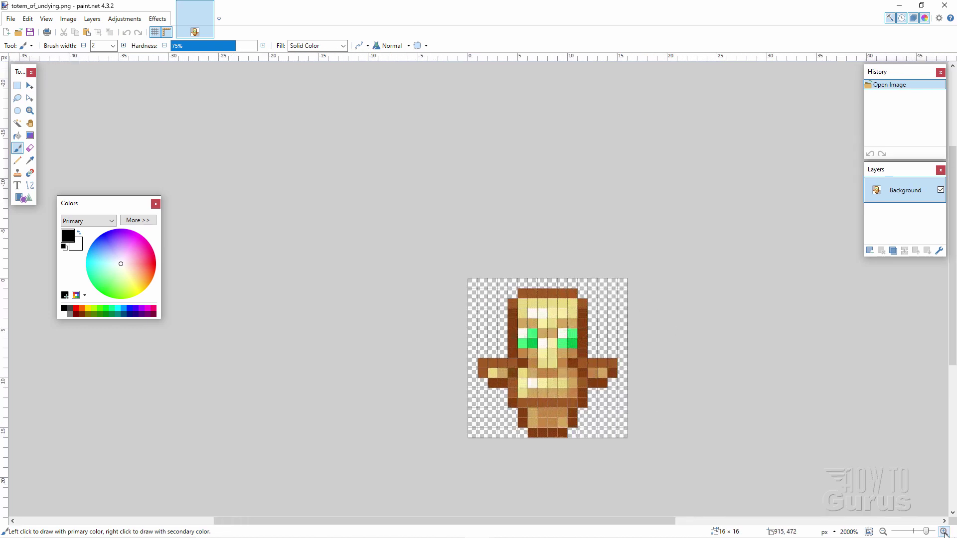
click(943, 532)
click(944, 531)
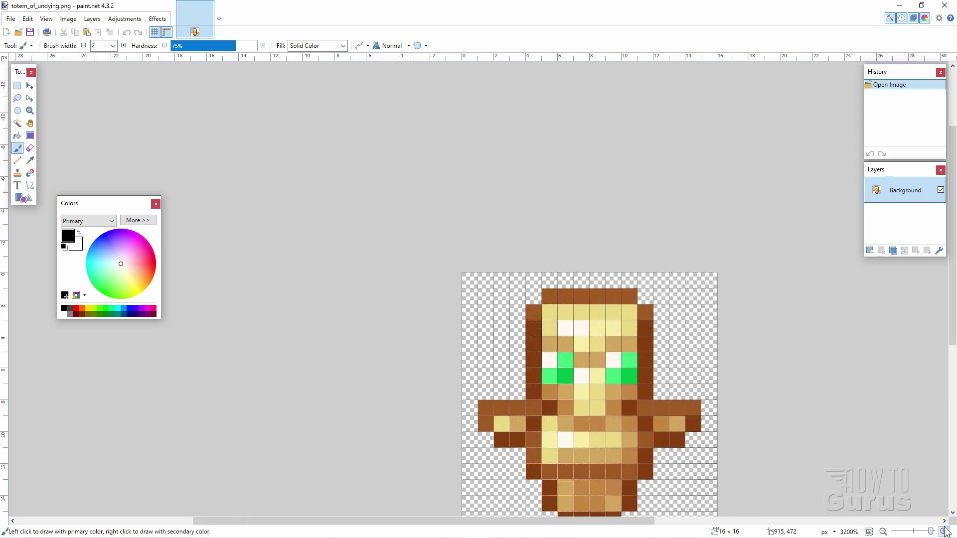
drag(631, 522, 673, 526)
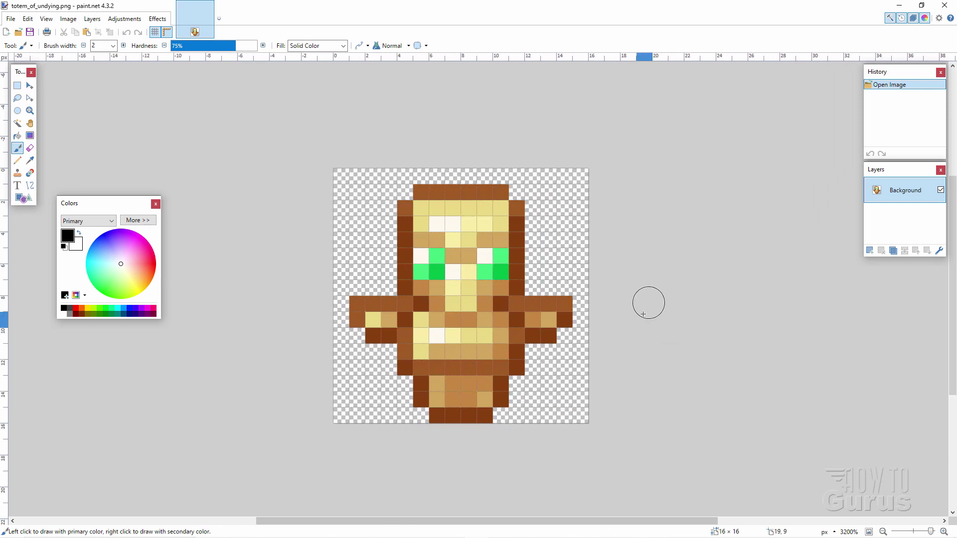